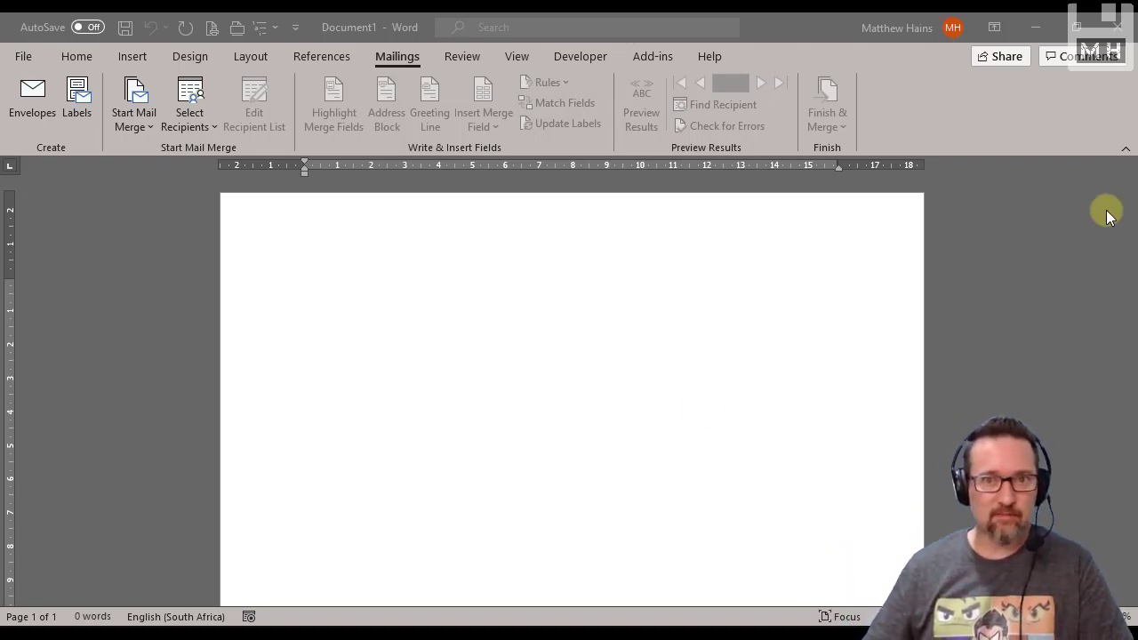
# Start a Labels mail merge and choose Tower as the label vendor
pyautogui.click(495, 378)
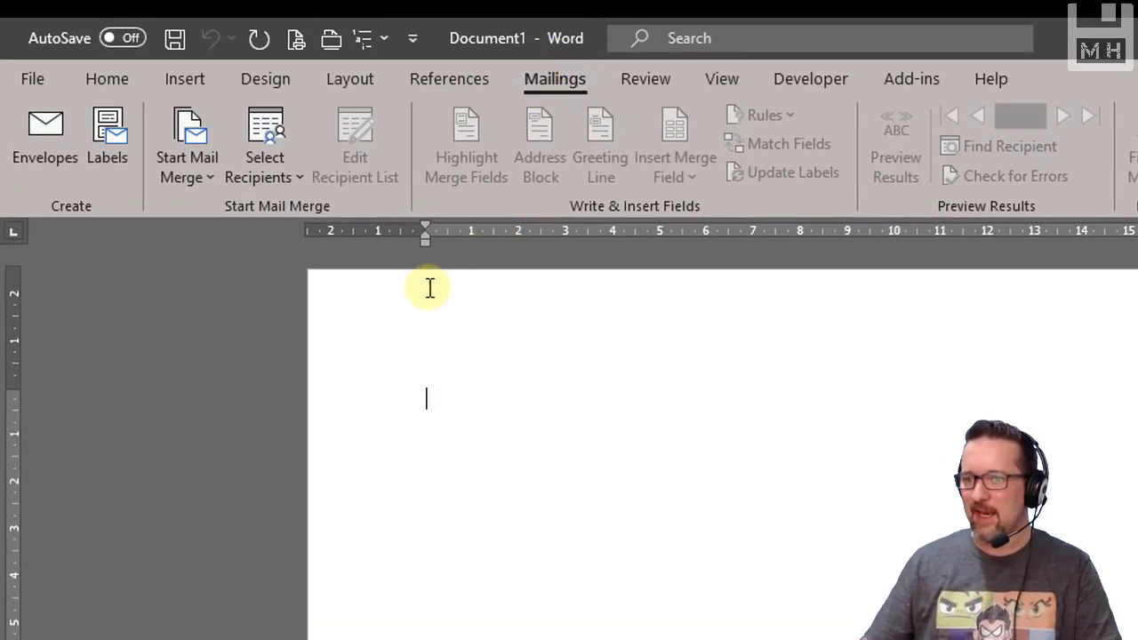
pyautogui.click(202, 175)
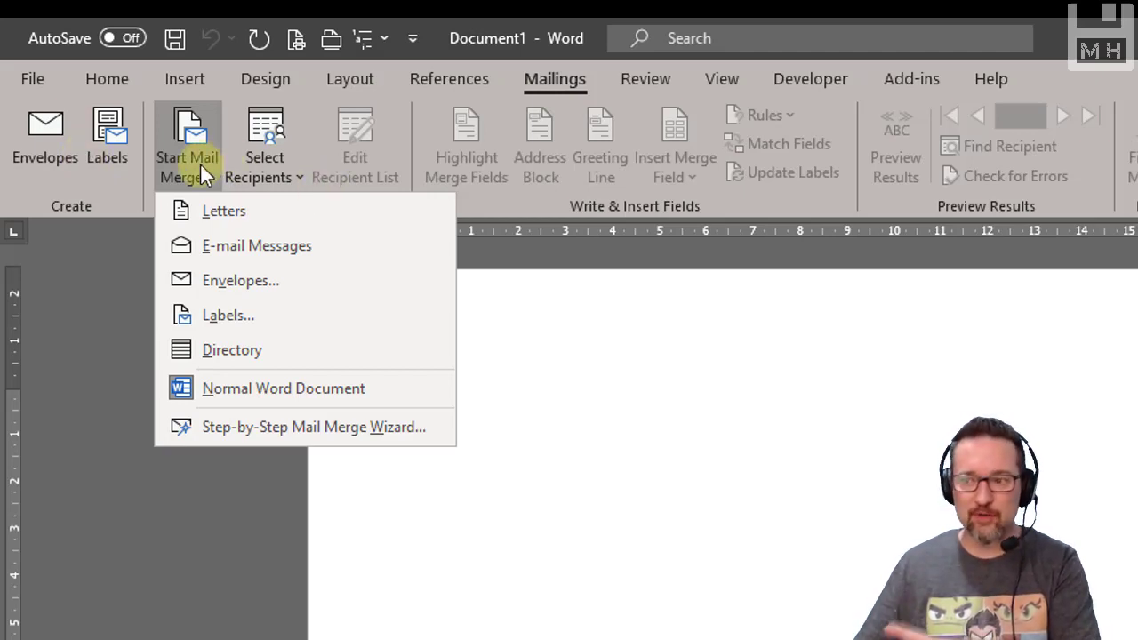
pyautogui.click(237, 322)
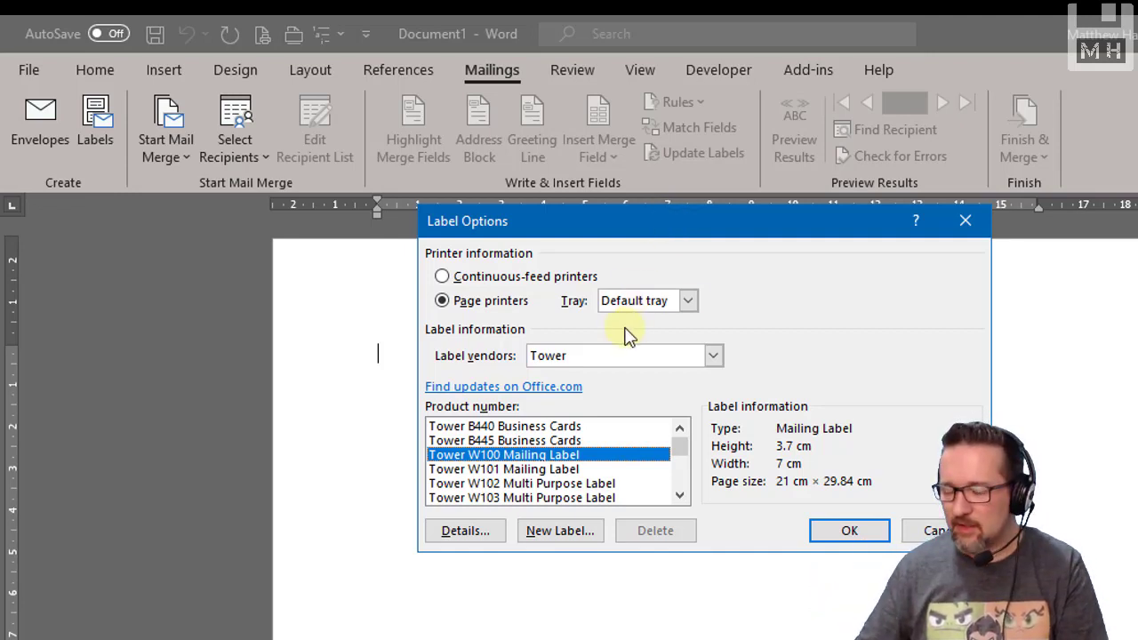
pyautogui.click(714, 357)
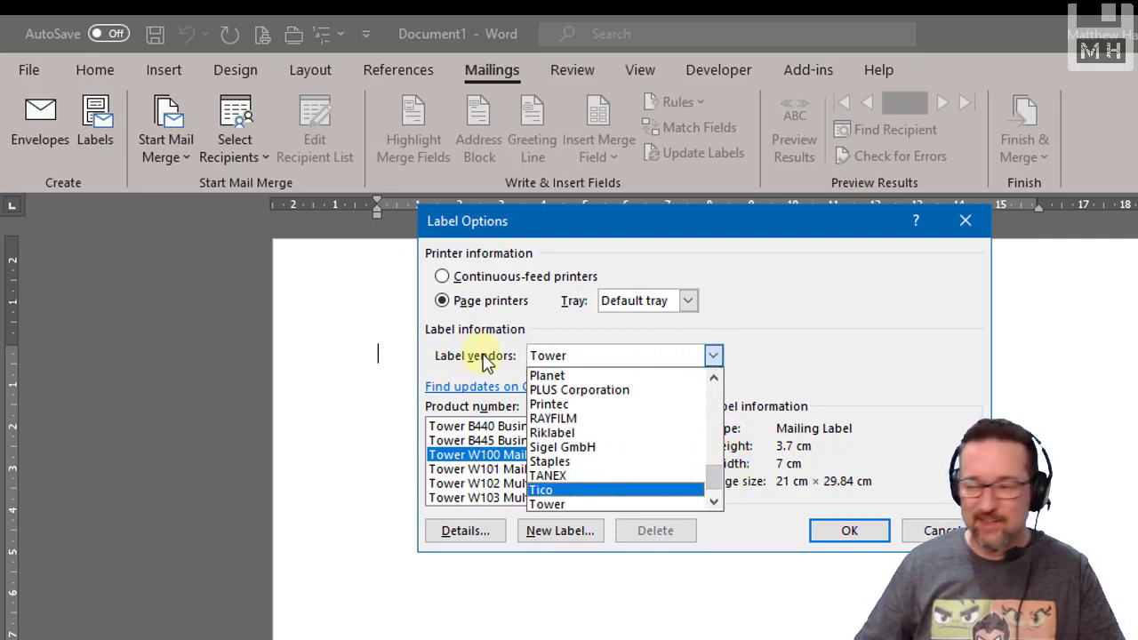
pyautogui.moveTo(716, 477)
pyautogui.mouseDown()
pyautogui.moveTo(722, 407)
pyautogui.moveTo(723, 491)
pyautogui.mouseUp()
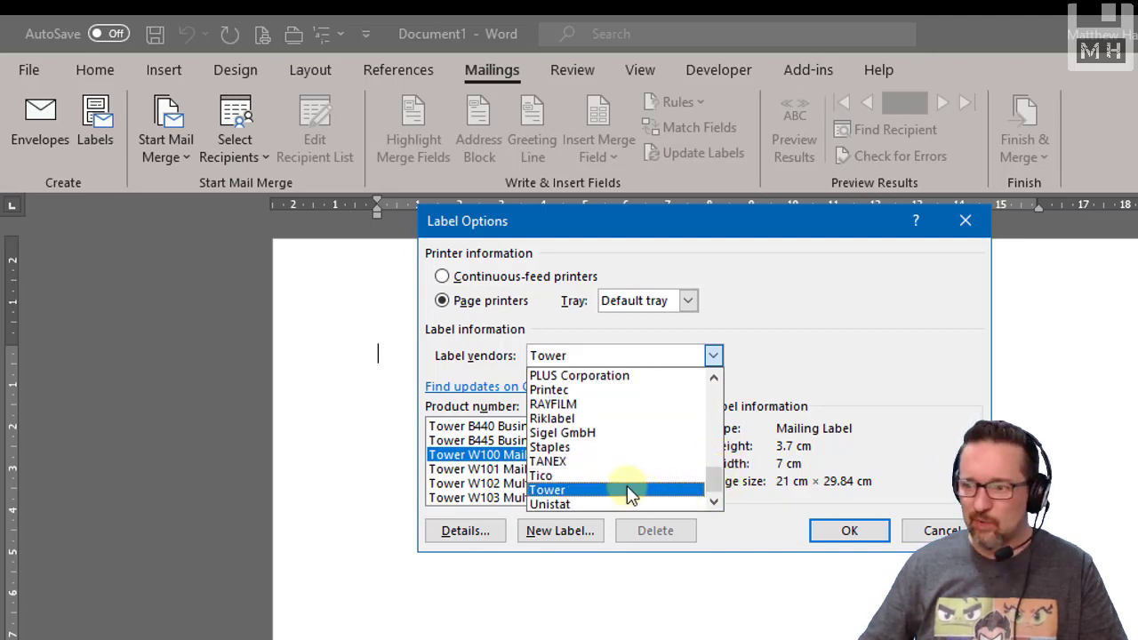
pyautogui.click(587, 490)
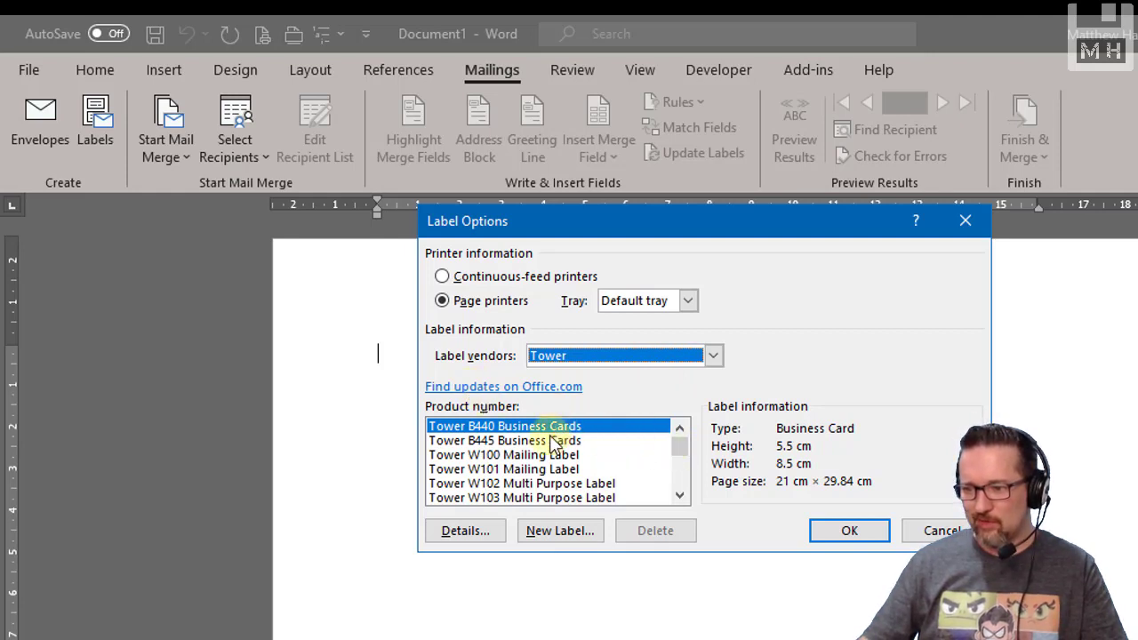
# Choose the Tower W110 Mailing Label product and lay out the document as a label sheet
pyautogui.click(679, 495)
pyautogui.click(679, 496)
pyautogui.click(679, 495)
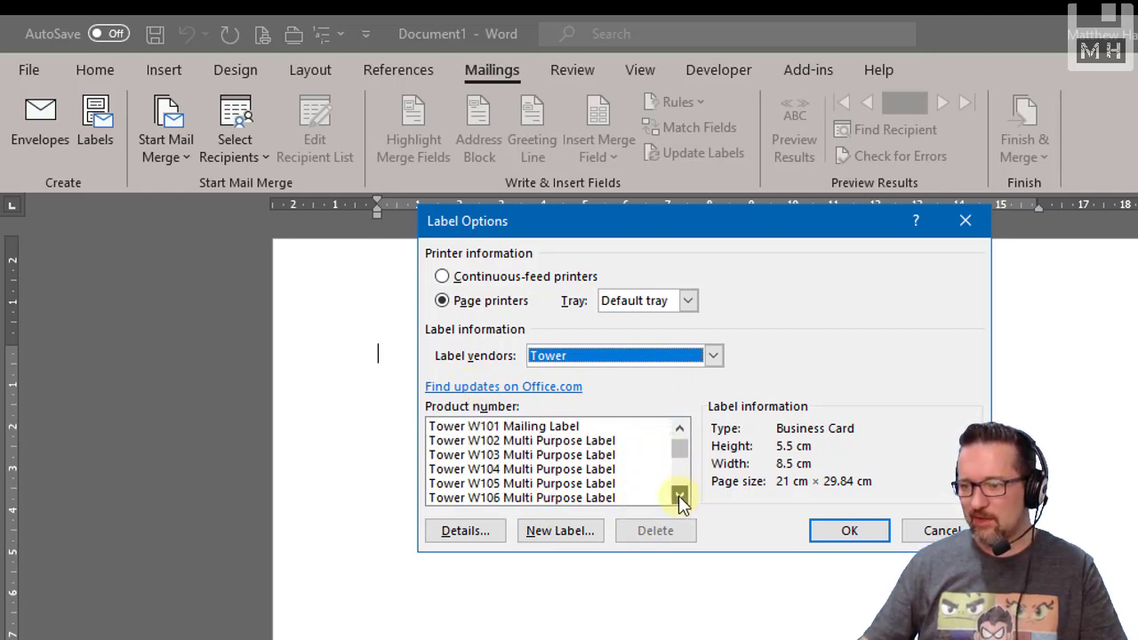
pyautogui.click(679, 495)
pyautogui.click(678, 495)
pyautogui.click(679, 495)
pyautogui.click(679, 495)
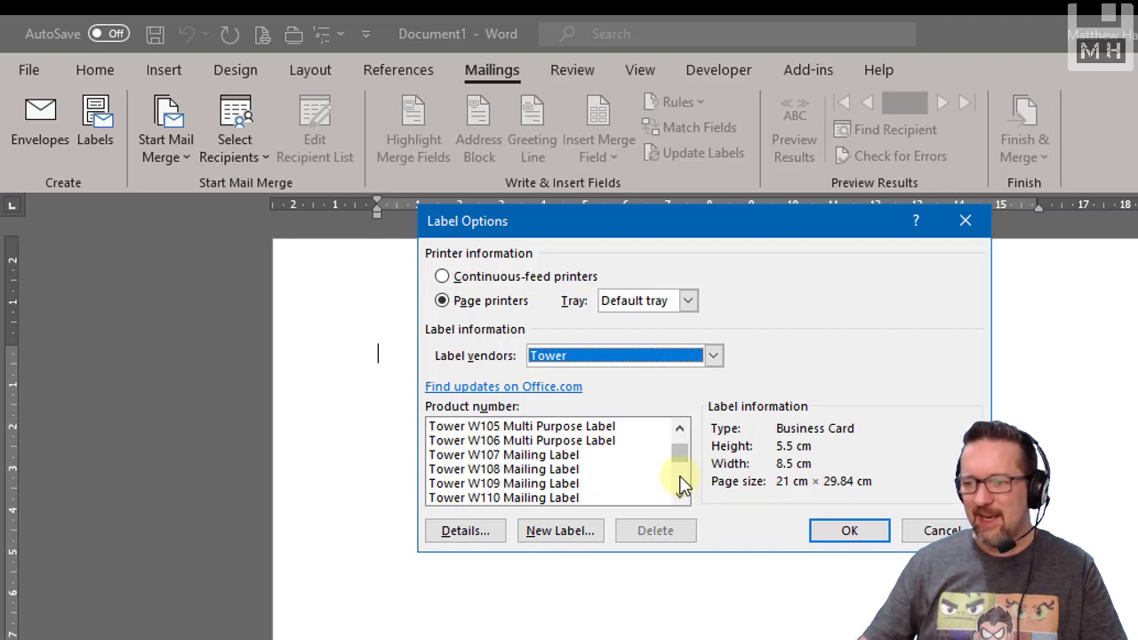
pyautogui.click(533, 498)
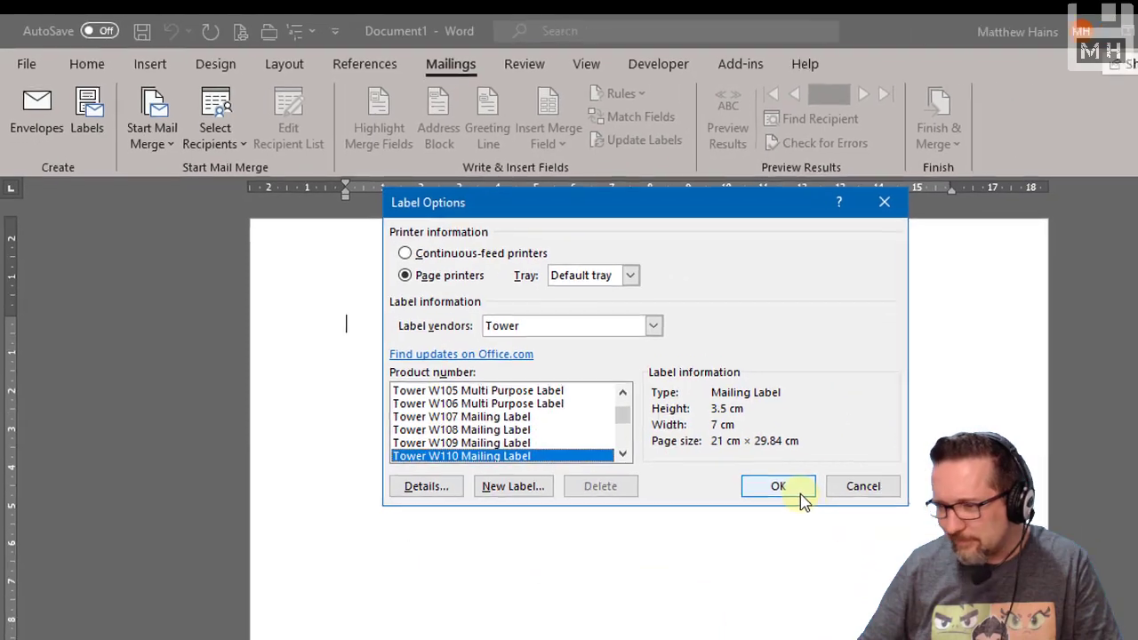
pyautogui.click(798, 496)
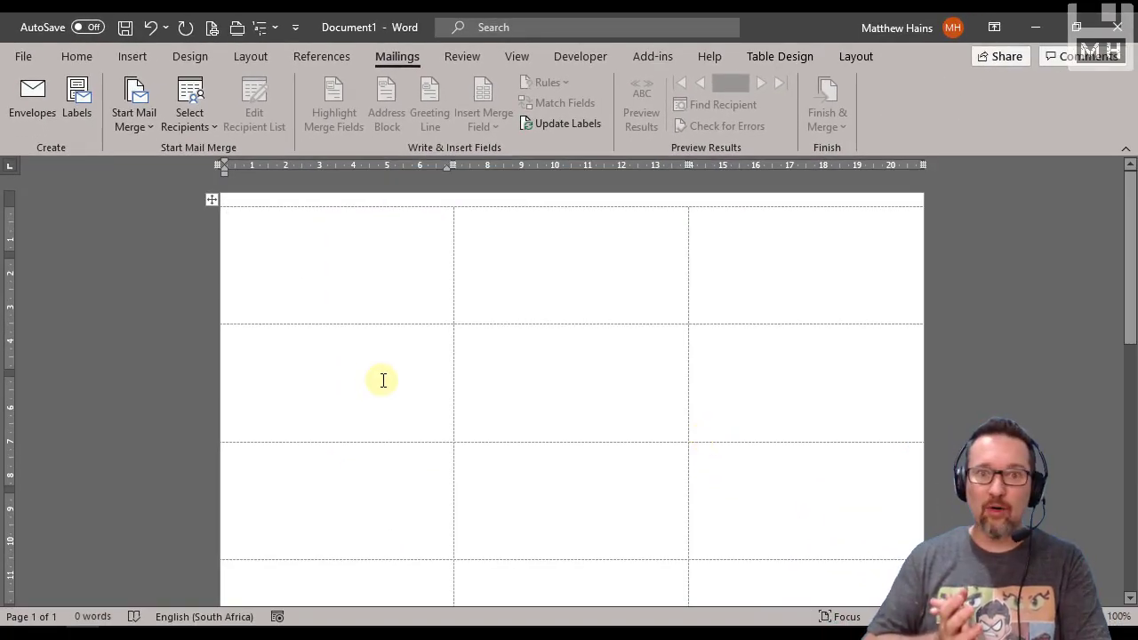
# Toggle the label table's gridlines off and back on
pyautogui.scroll(-10, 382, 384)
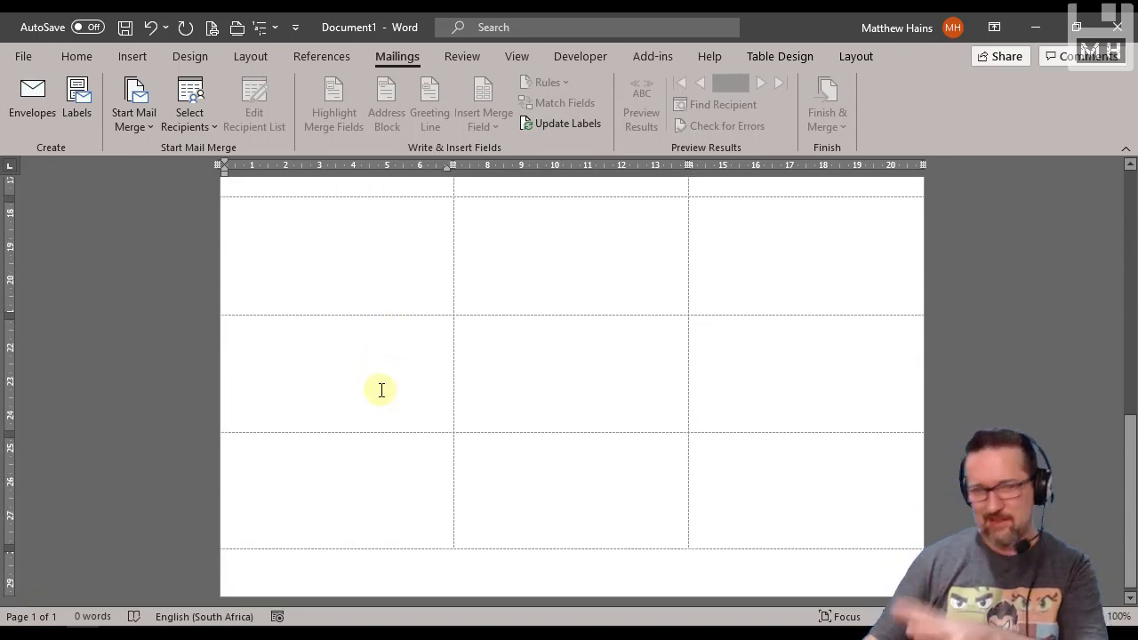
pyautogui.scroll(10, 381, 389)
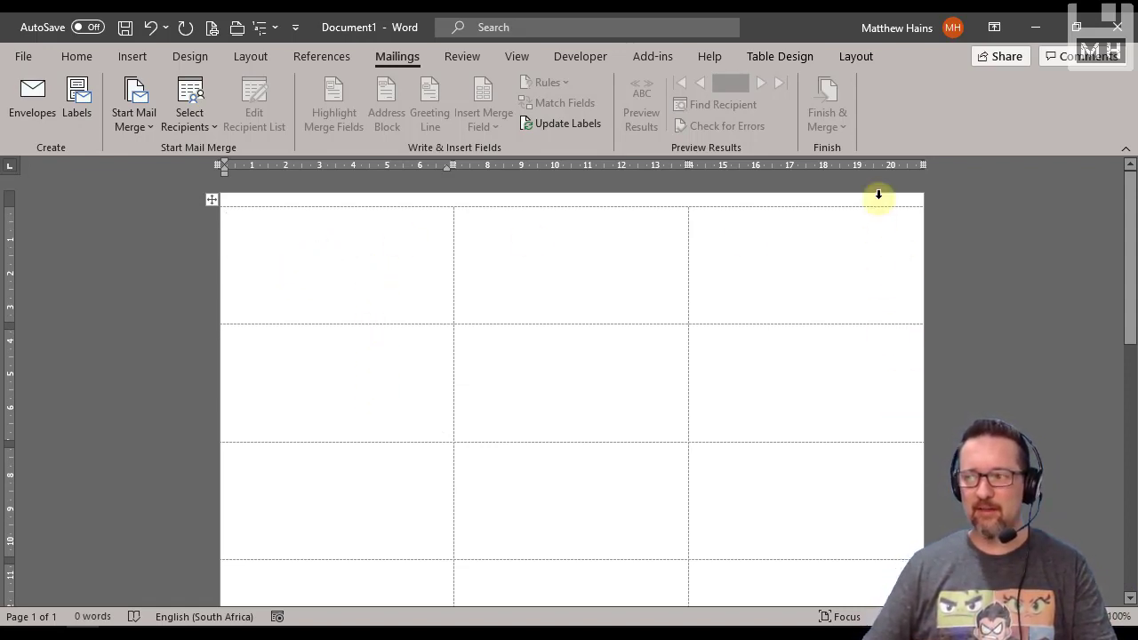
pyautogui.click(781, 58)
pyautogui.click(829, 62)
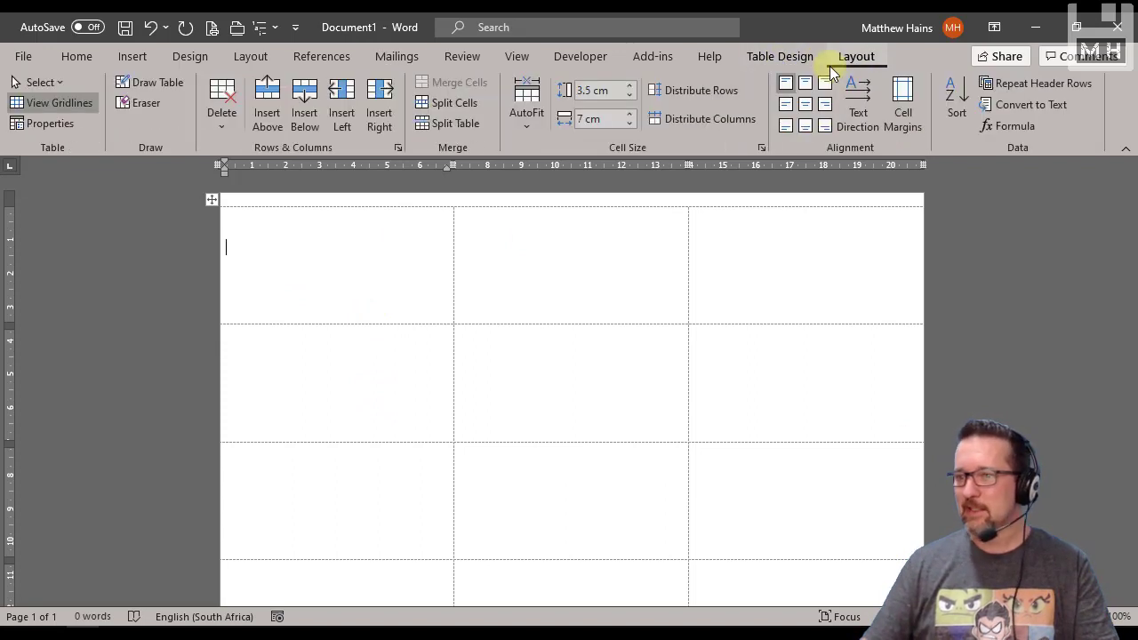
pyautogui.click(58, 104)
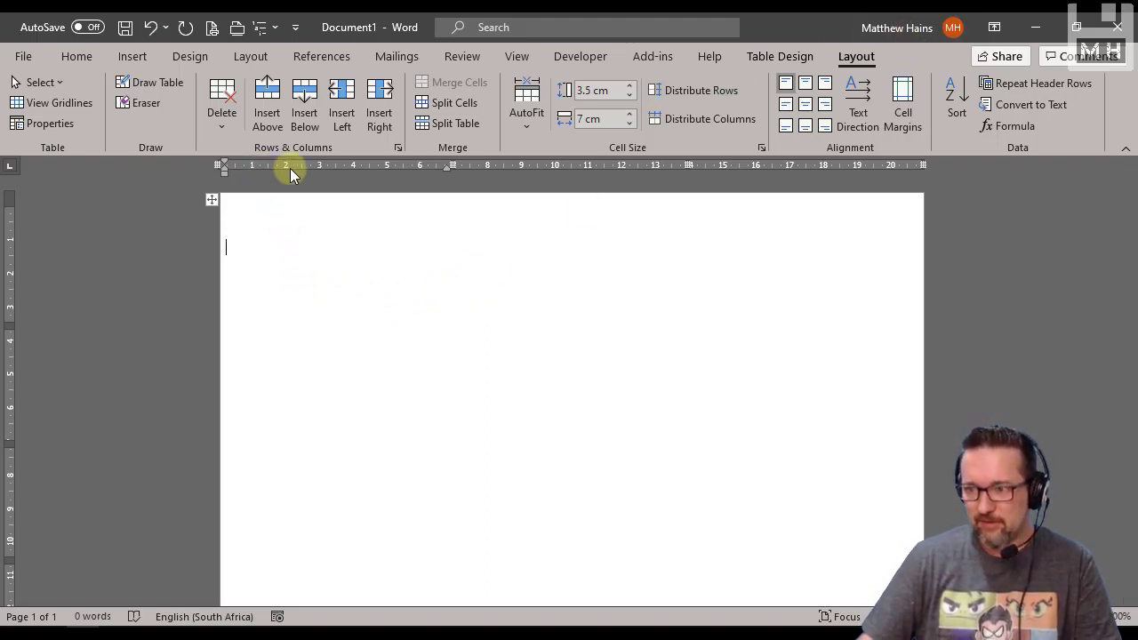
pyautogui.click(33, 107)
pyautogui.click(34, 108)
pyautogui.click(35, 109)
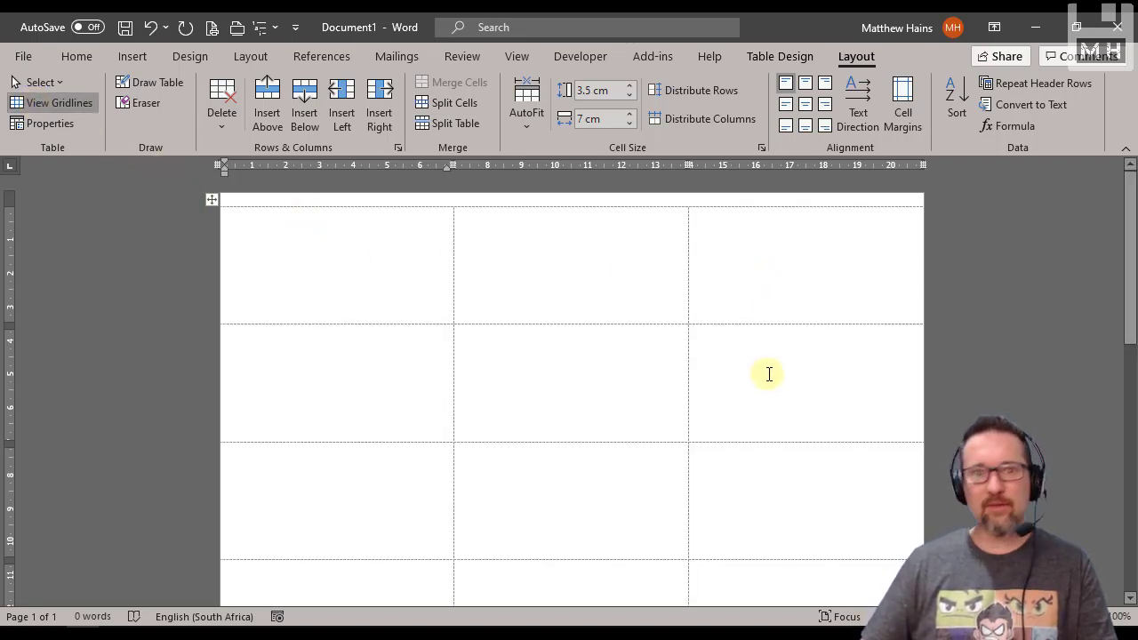
pyautogui.scroll(-3, 772, 372)
pyautogui.scroll(-2, 776, 372)
pyautogui.scroll(5, 776, 373)
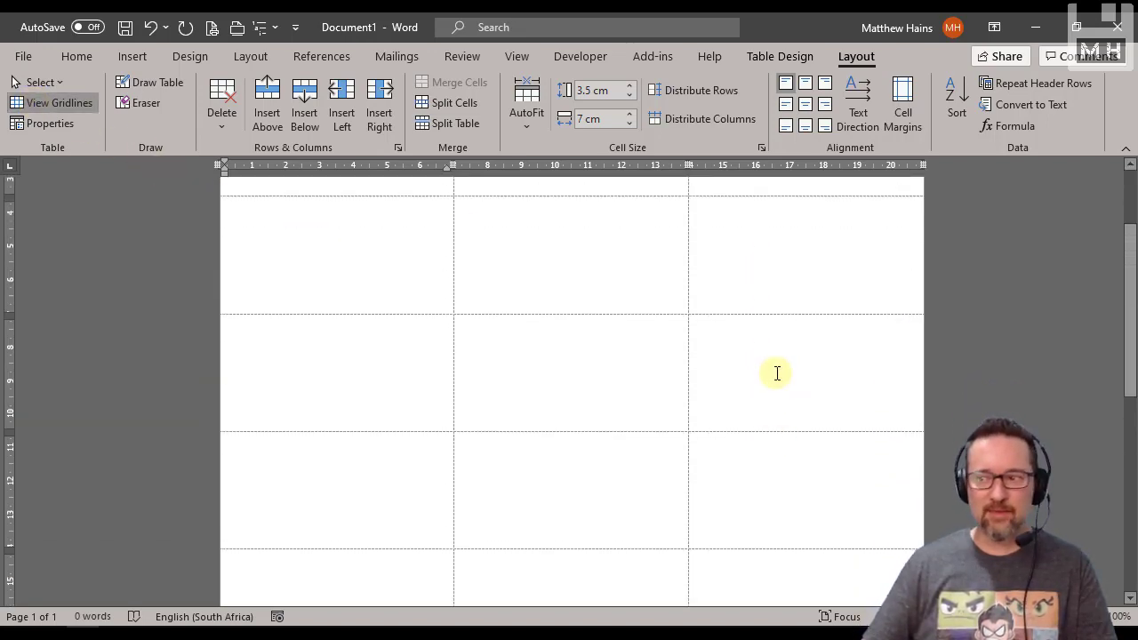
# Choose to use an existing list as the source of the mail merge recipients
pyautogui.click(404, 56)
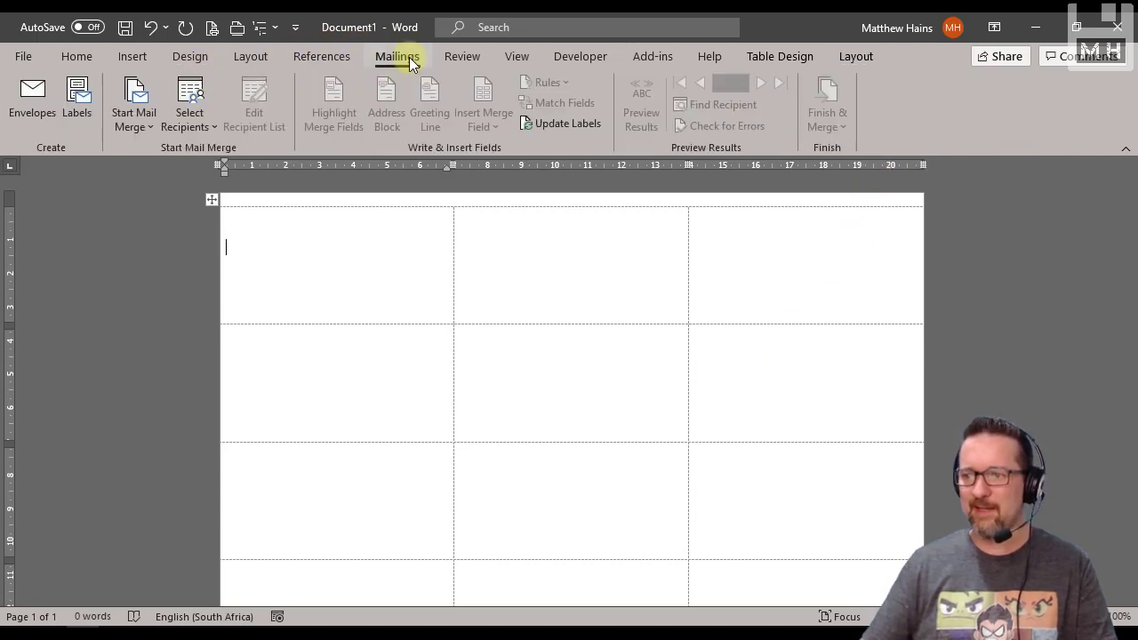
pyautogui.click(132, 122)
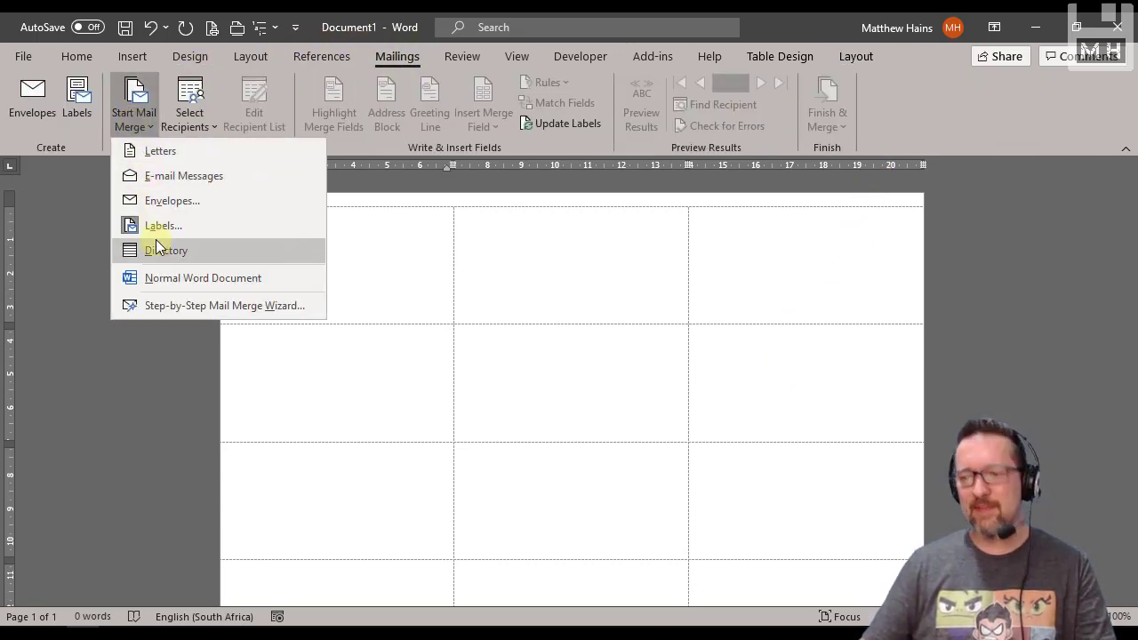
pyautogui.click(203, 121)
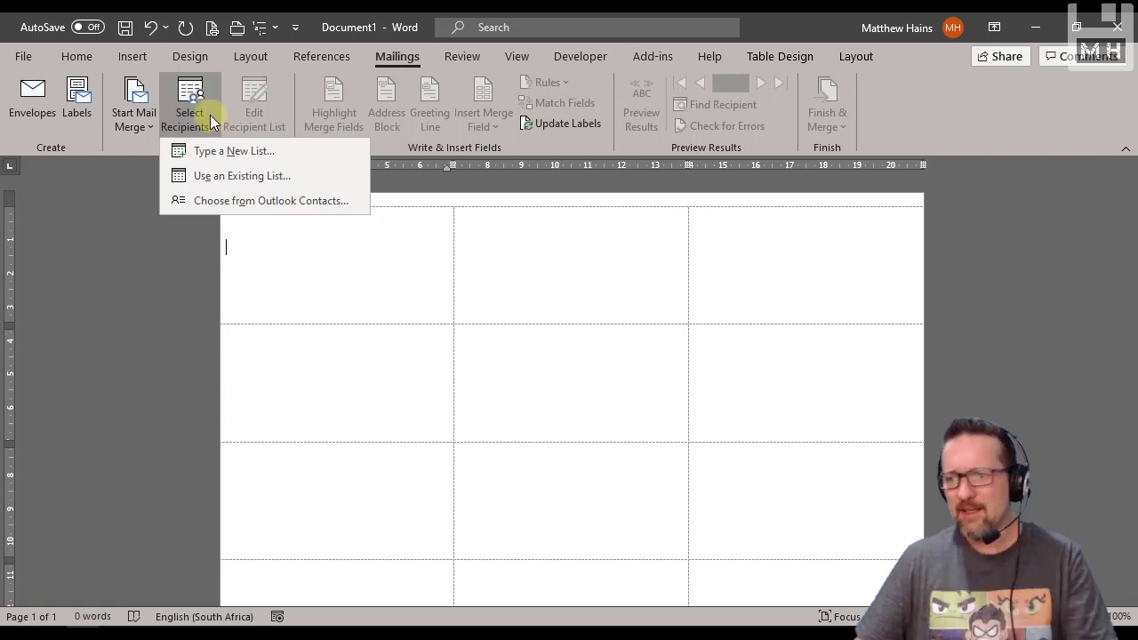
pyautogui.click(231, 177)
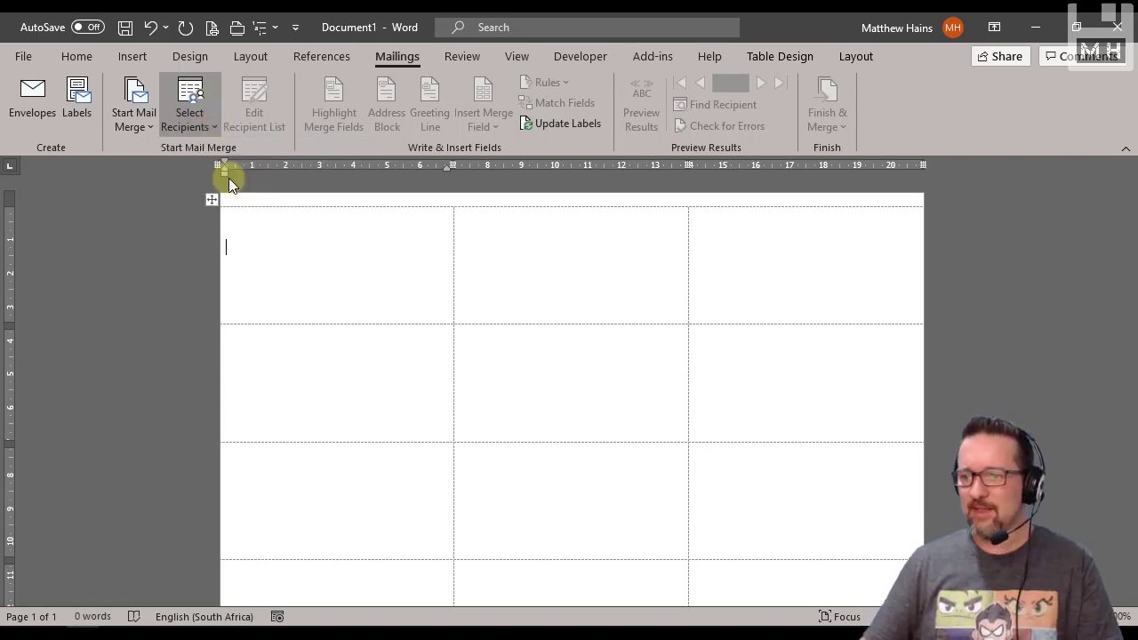
pyautogui.scroll(3, 139, 207)
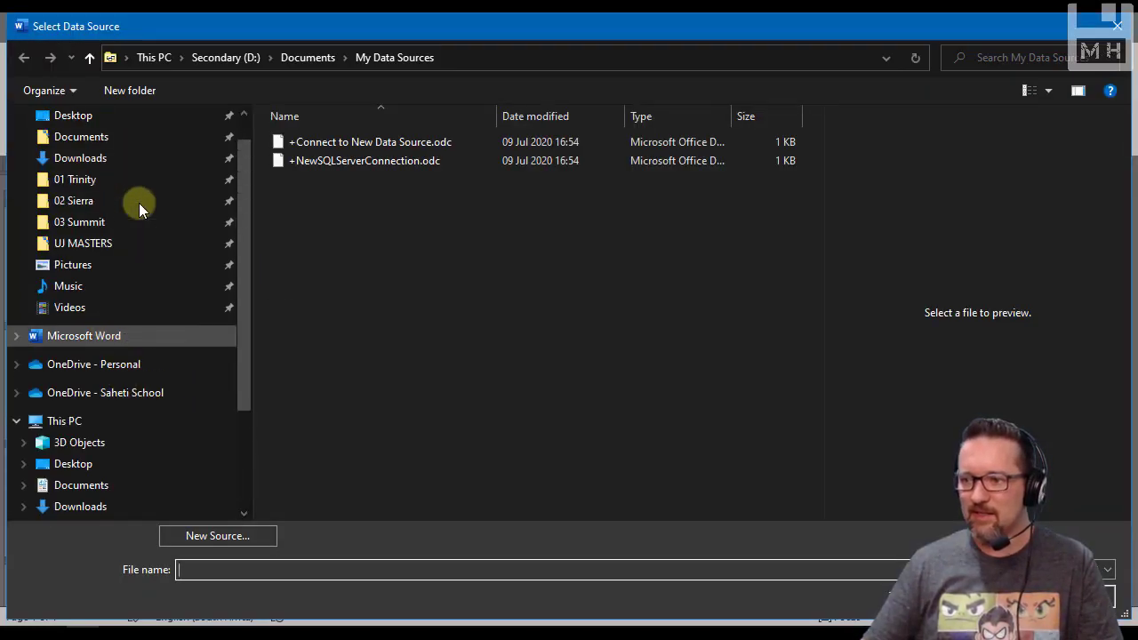
# Browse to the folder 02 Sierra > Files > A Solution Development > 02 WORD > Level 2 Word Lesson 10
pyautogui.click(88, 243)
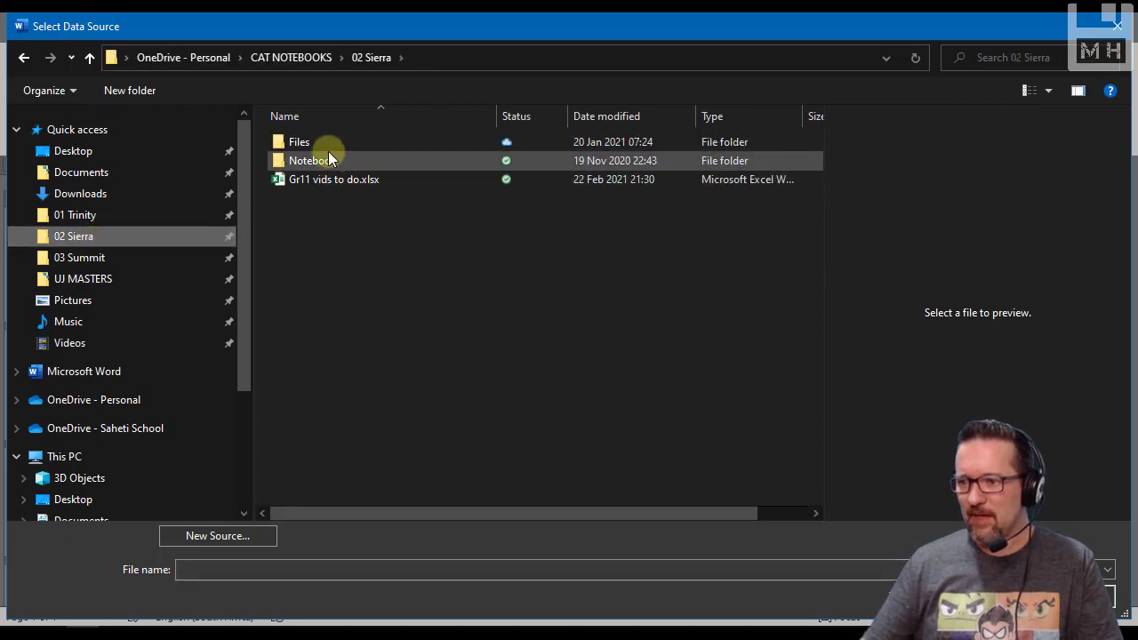
pyautogui.doubleClick(327, 148)
pyautogui.doubleClick(326, 142)
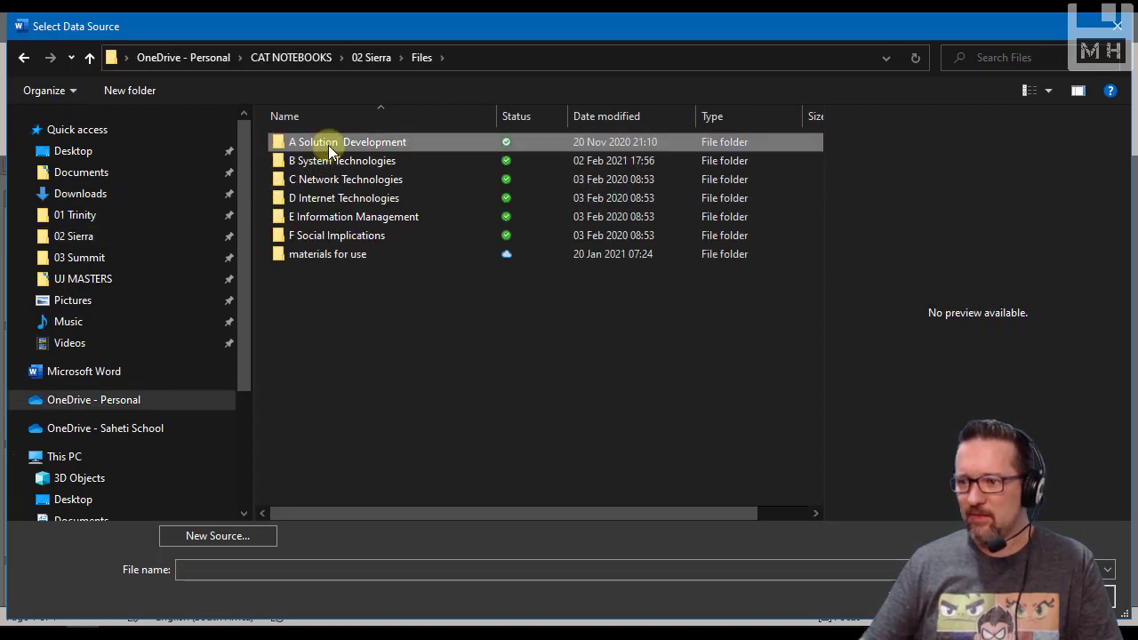
pyautogui.doubleClick(330, 160)
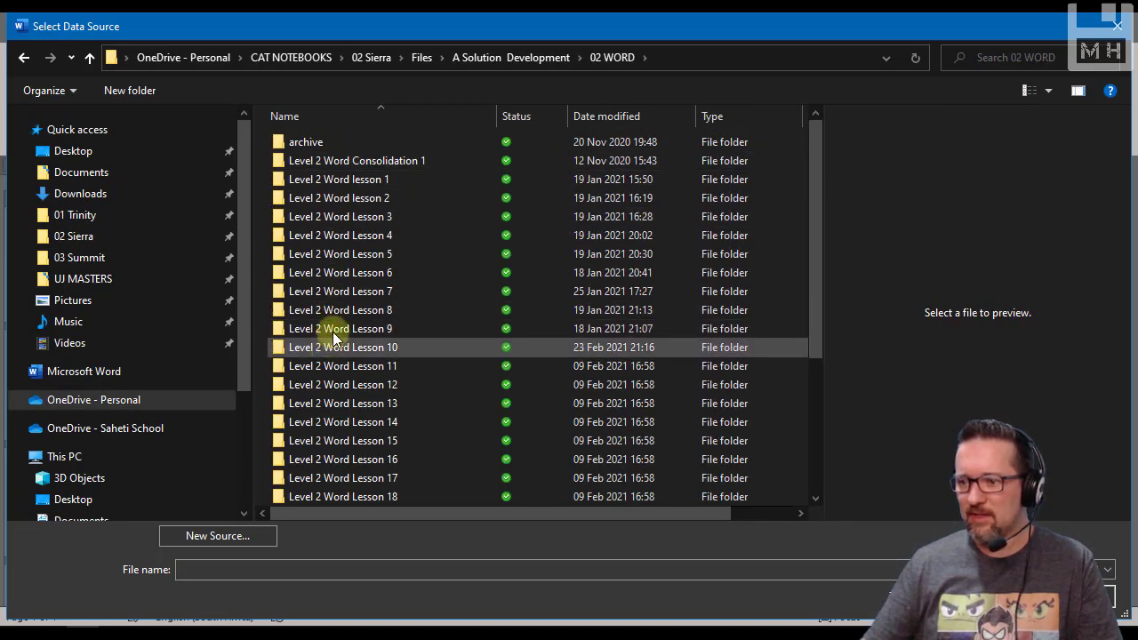
pyautogui.doubleClick(332, 347)
# Connect Sheet1$ of Runners.xlsx as the recipient list, with its first row as column headers
pyautogui.click(318, 218)
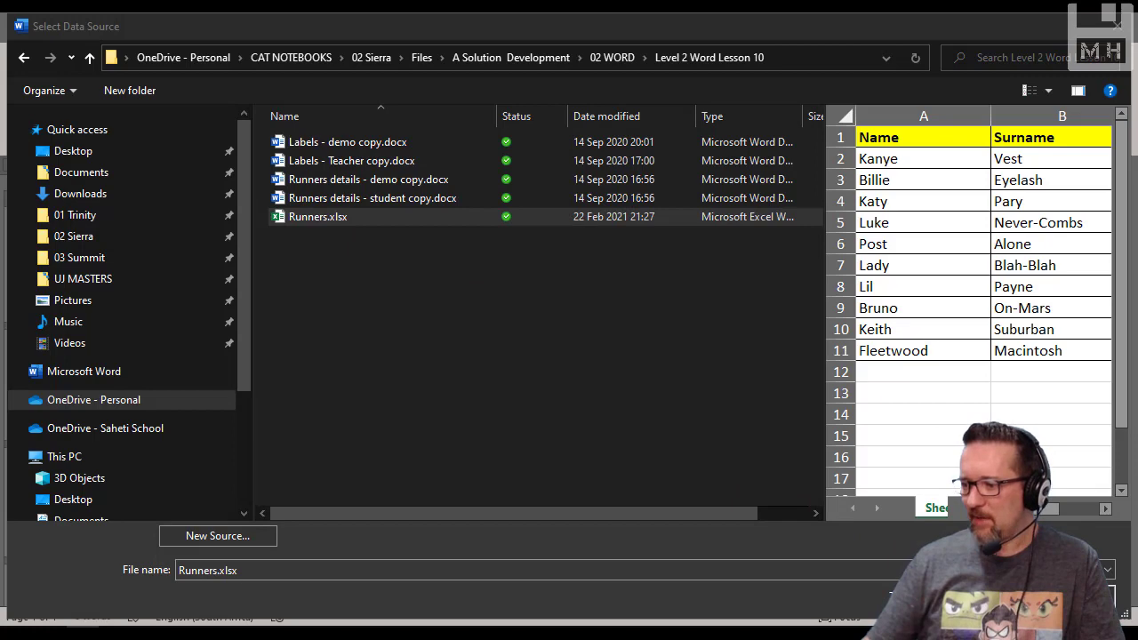
pyautogui.click(981, 596)
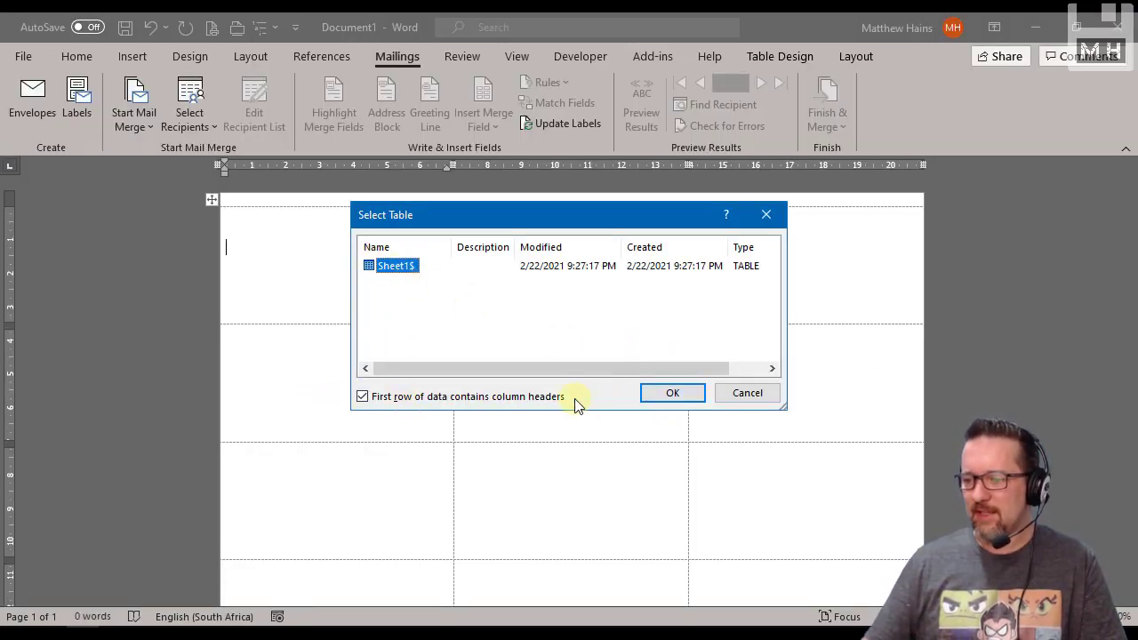
pyautogui.click(672, 395)
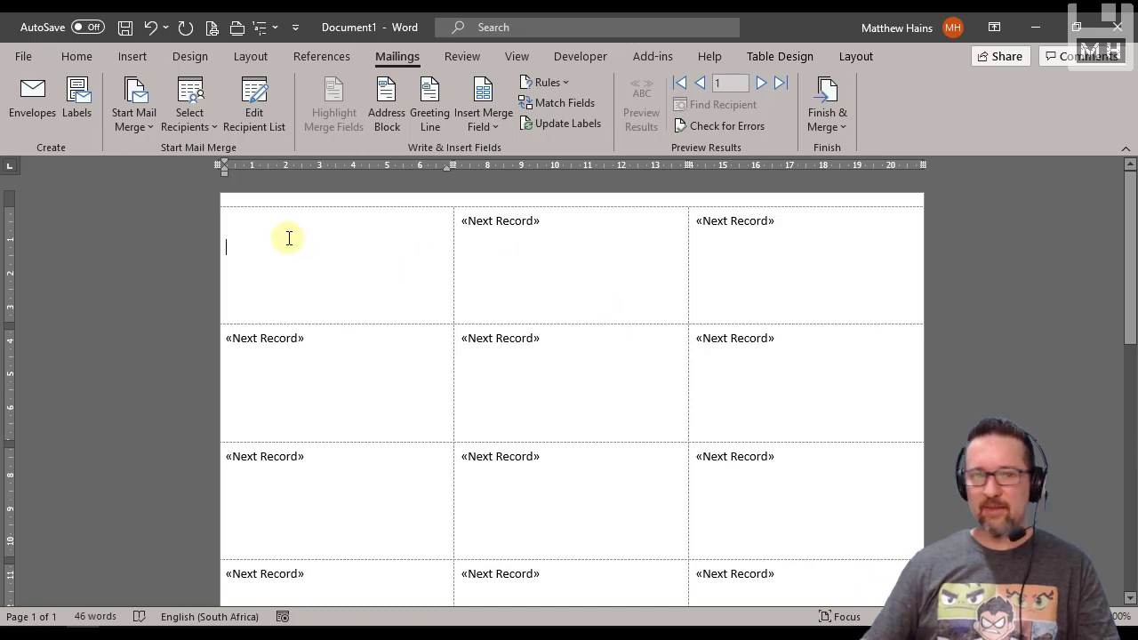
# Examine the Next Record fields in the label cells across the whole sheet
pyautogui.click(501, 220)
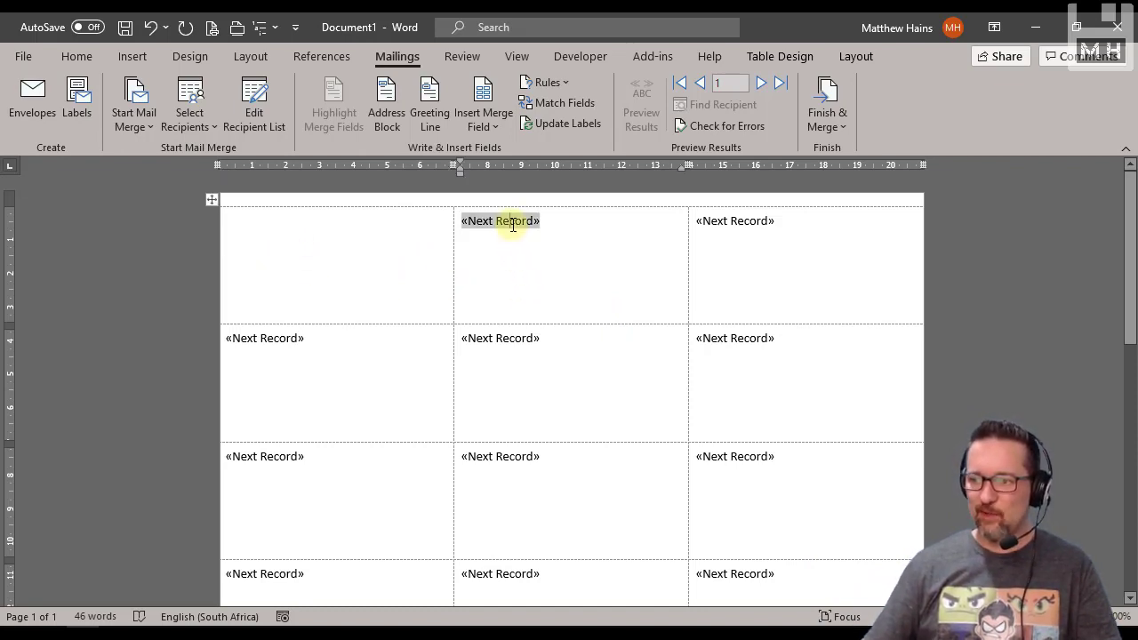
pyautogui.click(755, 223)
pyautogui.click(744, 336)
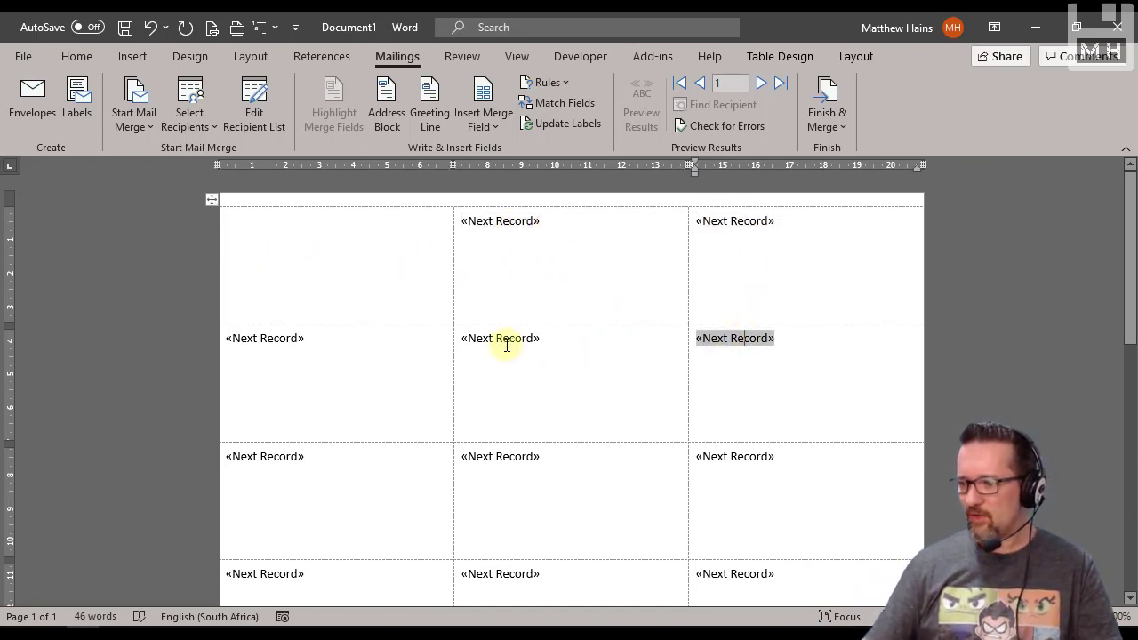
pyautogui.click(498, 339)
pyautogui.scroll(-10, 544, 415)
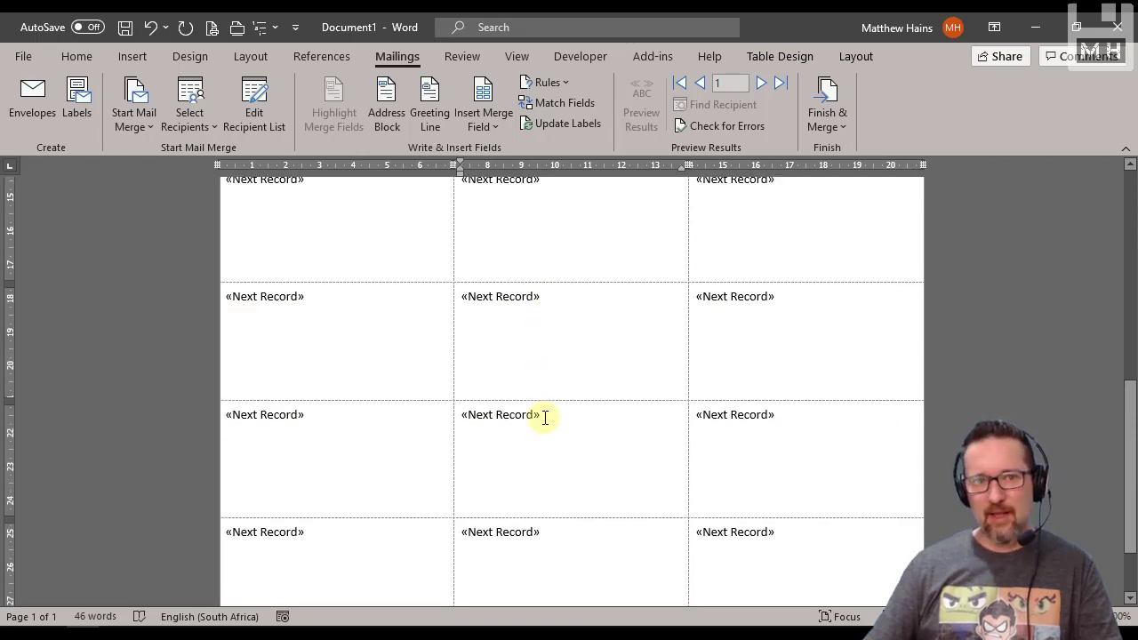
pyautogui.scroll(10, 545, 417)
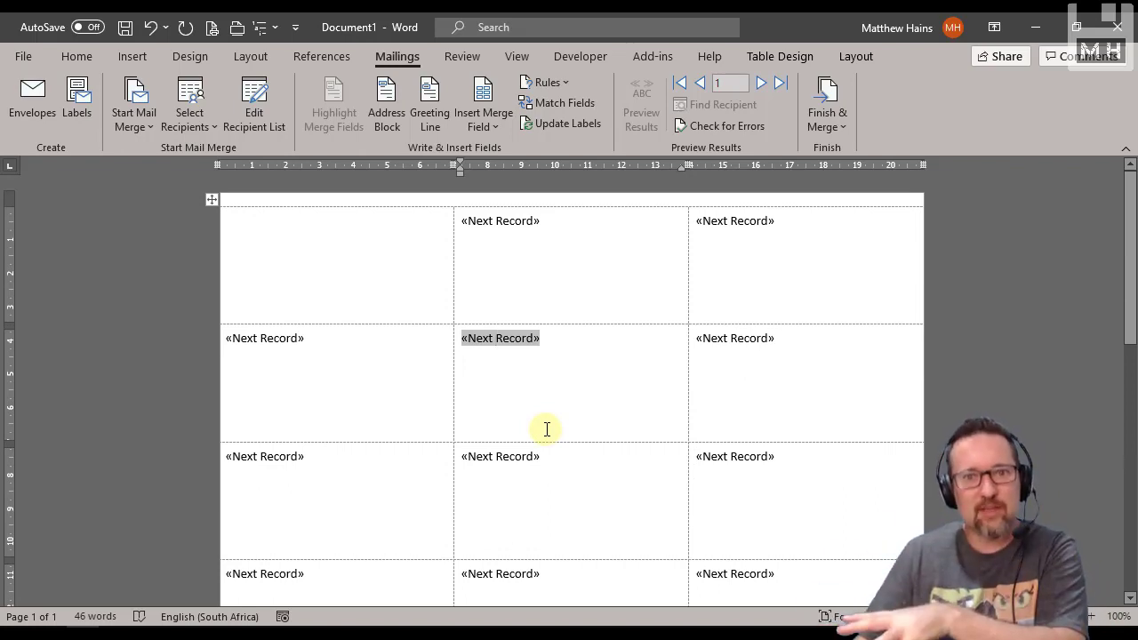
# Inspect the Next Record field in the second label and look up the Next Record rule among the merge rules
pyautogui.click(553, 83)
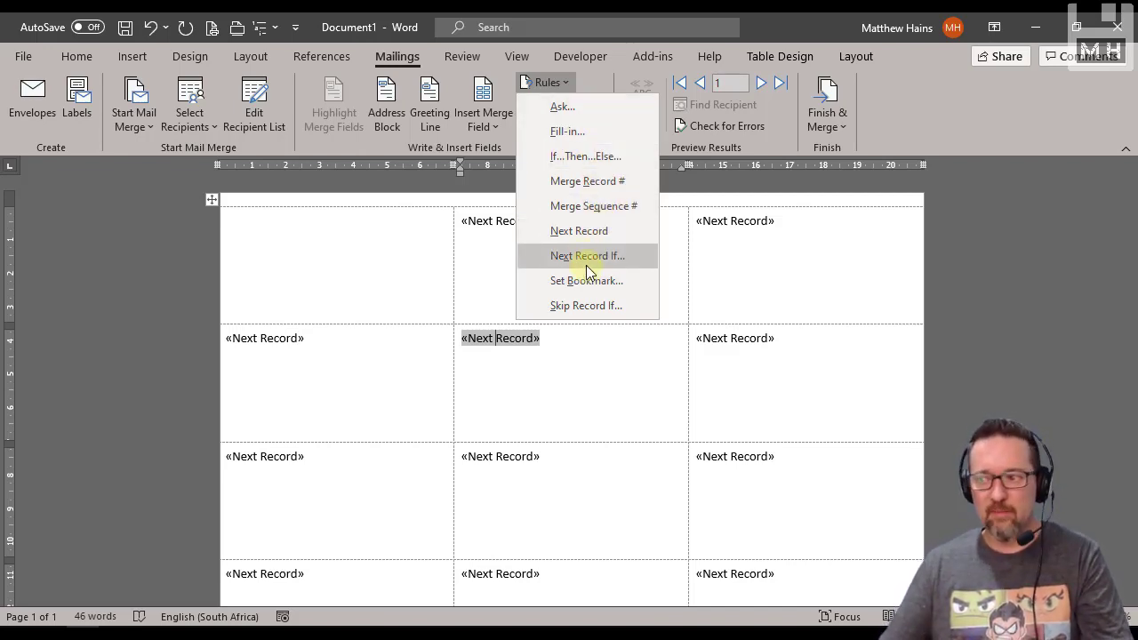
pyautogui.click(393, 264)
pyautogui.click(505, 250)
pyautogui.click(531, 220)
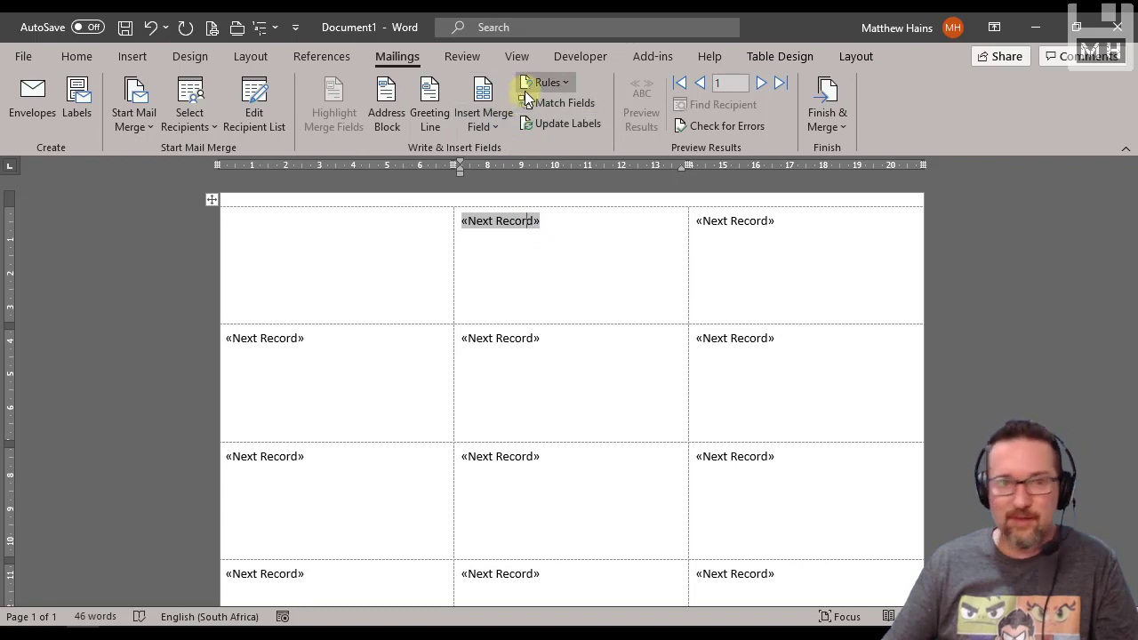
pyautogui.click(578, 228)
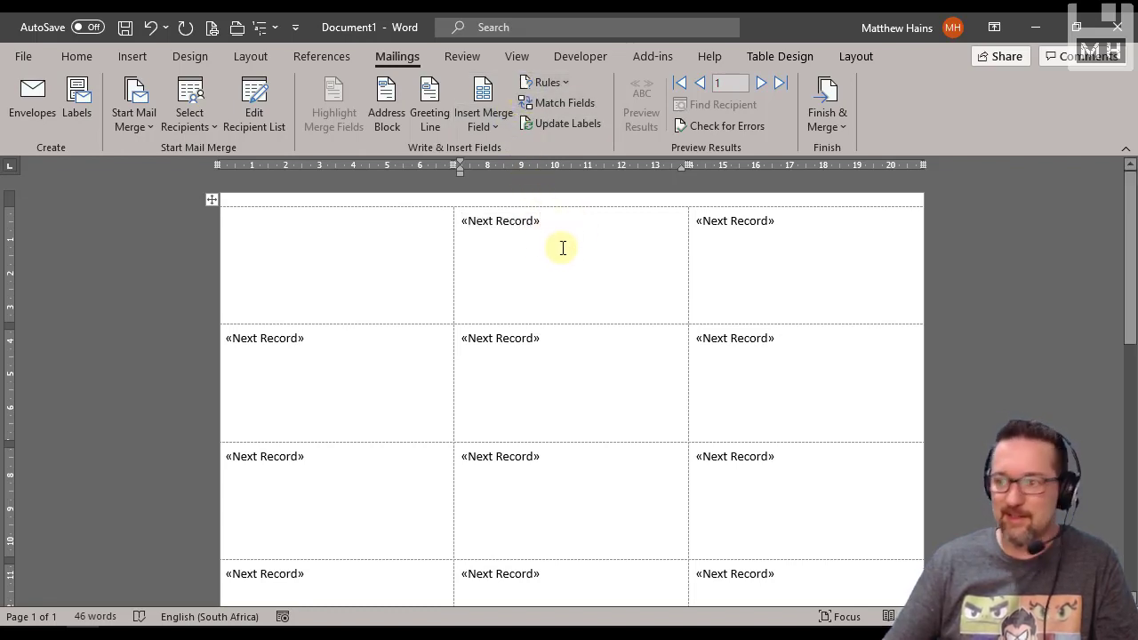
pyautogui.click(565, 83)
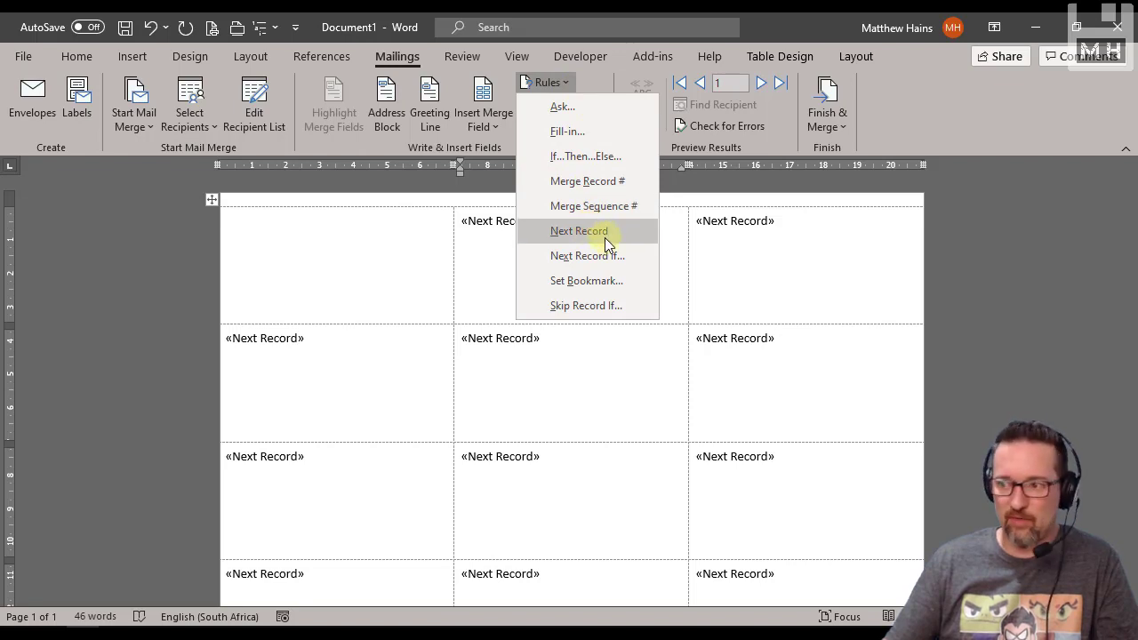
# Delete the Next Record fields from all label cells on the sheet
pyautogui.click(501, 246)
pyautogui.click(463, 223)
pyautogui.doubleClick(464, 223)
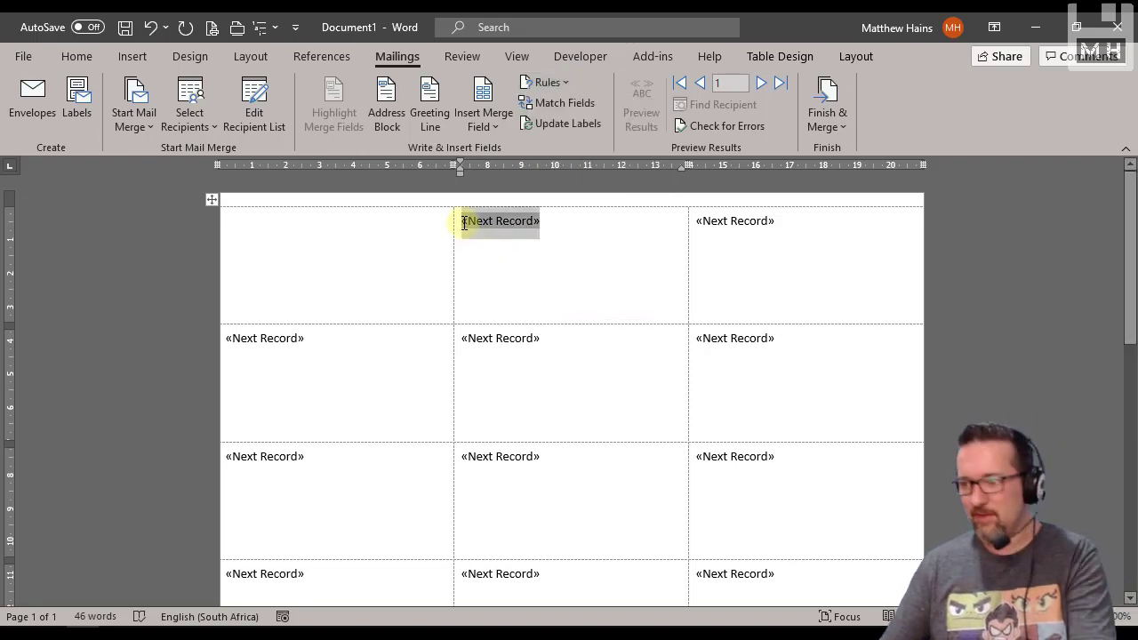
pyautogui.press('Delete')
pyautogui.click(722, 230)
pyautogui.press('Delete')
pyautogui.press('Delete')
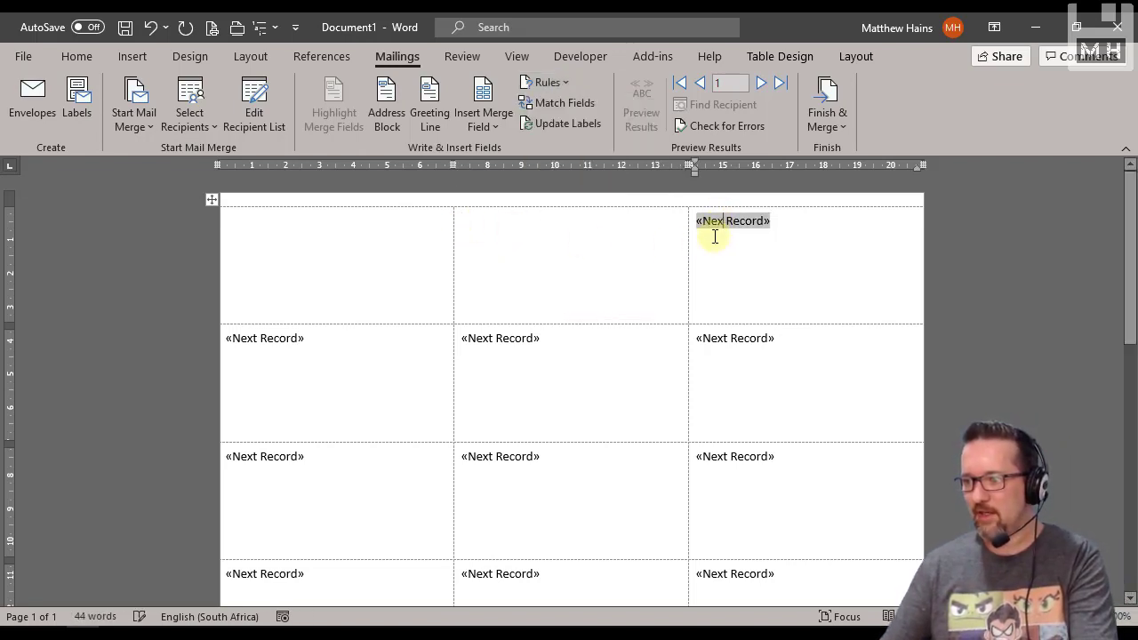
pyautogui.moveTo(813, 222); pyautogui.dragTo(719, 223)
pyautogui.moveTo(723, 287); pyautogui.dragTo(388, 304)
pyautogui.press('Delete')
pyautogui.scroll(-2, 780, 536)
pyautogui.press('Delete')
pyautogui.scroll(5, 401, 373)
pyautogui.press('Delete')
pyautogui.scroll(5, 463, 391)
pyautogui.press('Delete')
pyautogui.scroll(2, 427, 364)
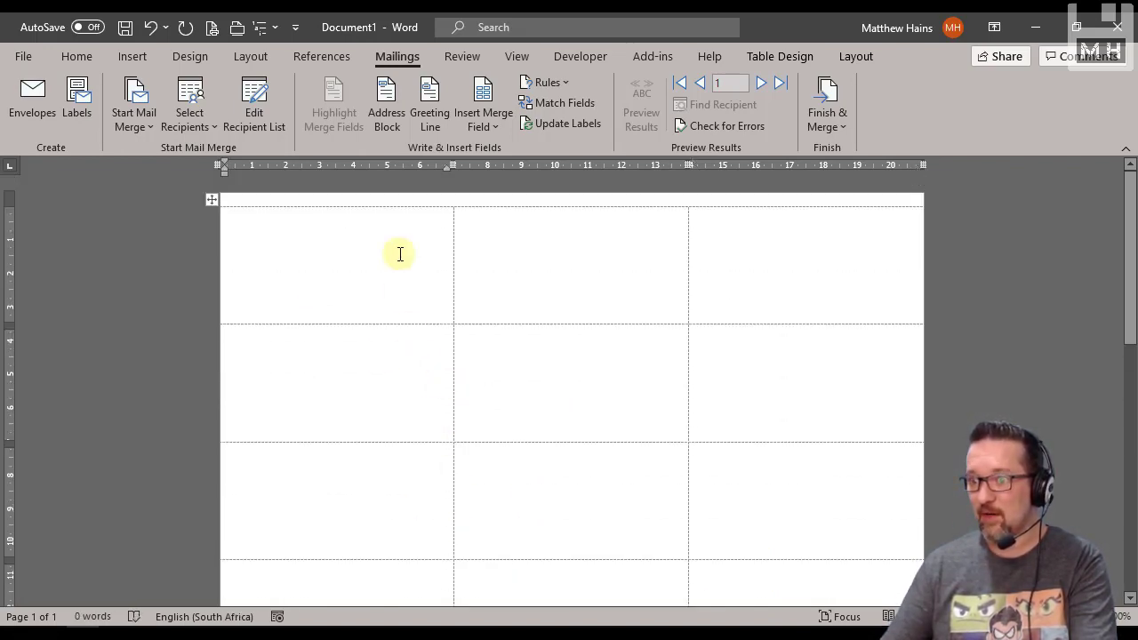
# Insert a Next Record rule in the second label of the first row and update all labels on the sheet
pyautogui.click(536, 244)
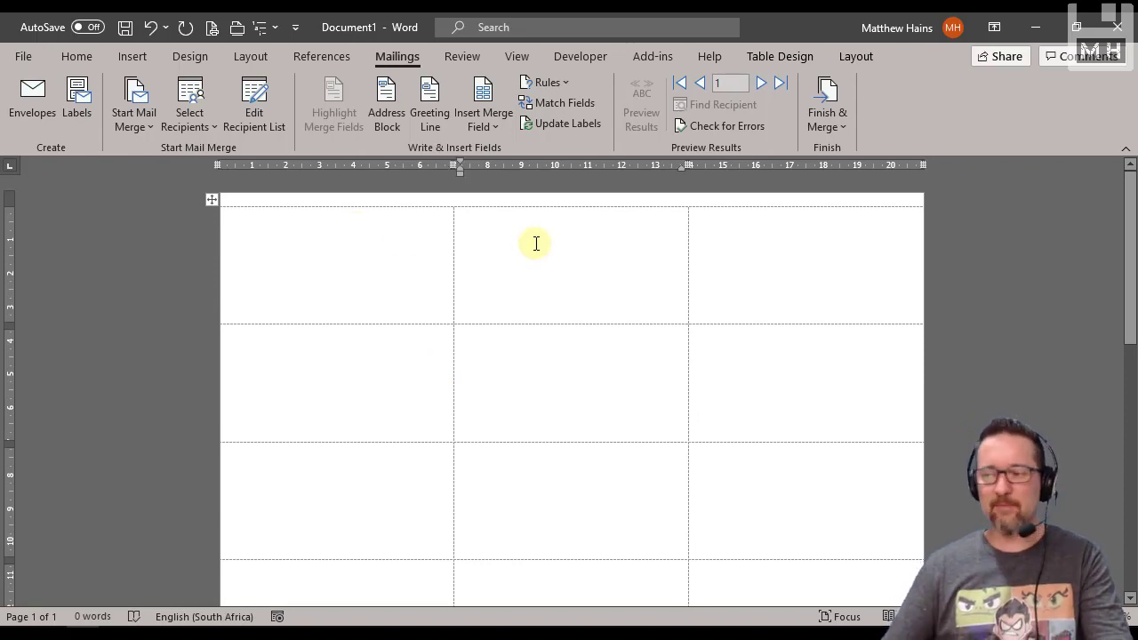
pyautogui.click(546, 83)
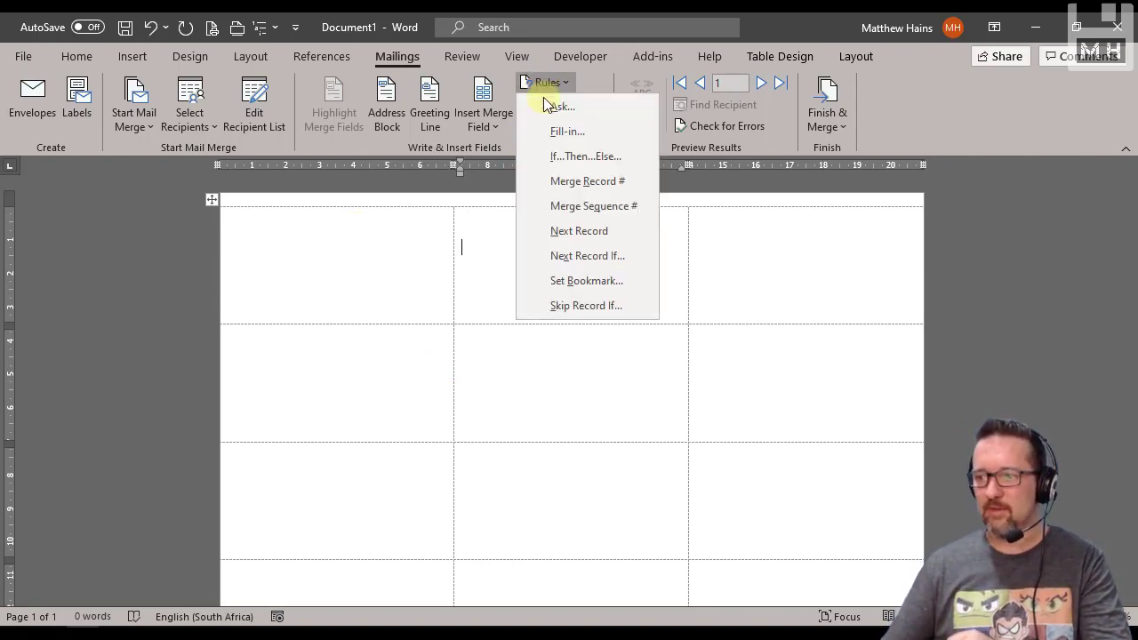
pyautogui.click(559, 233)
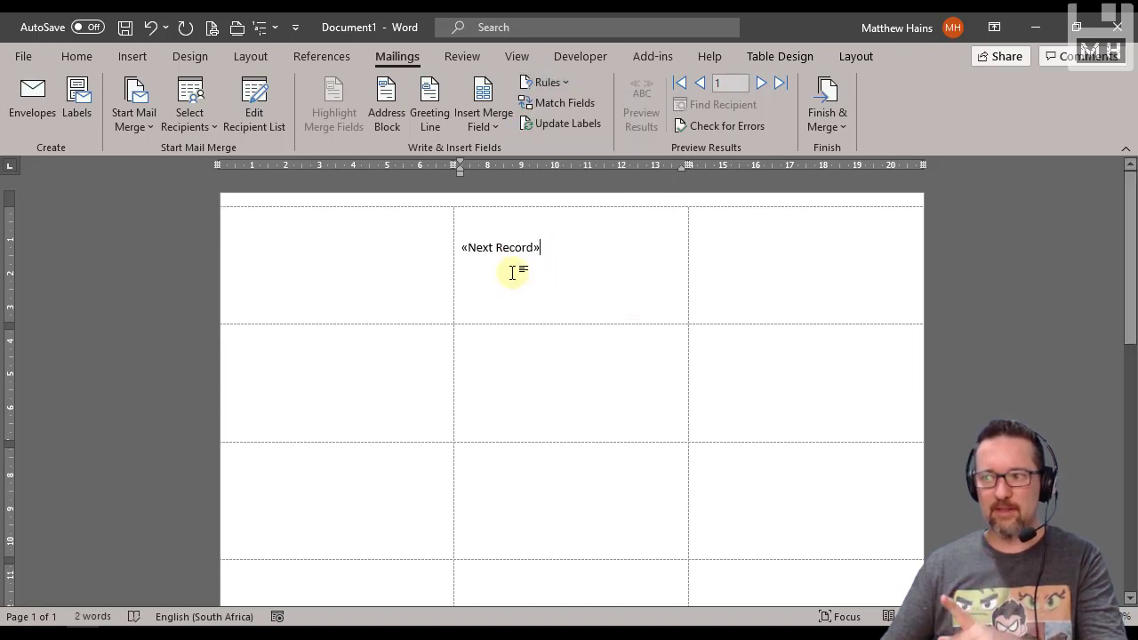
pyautogui.click(558, 125)
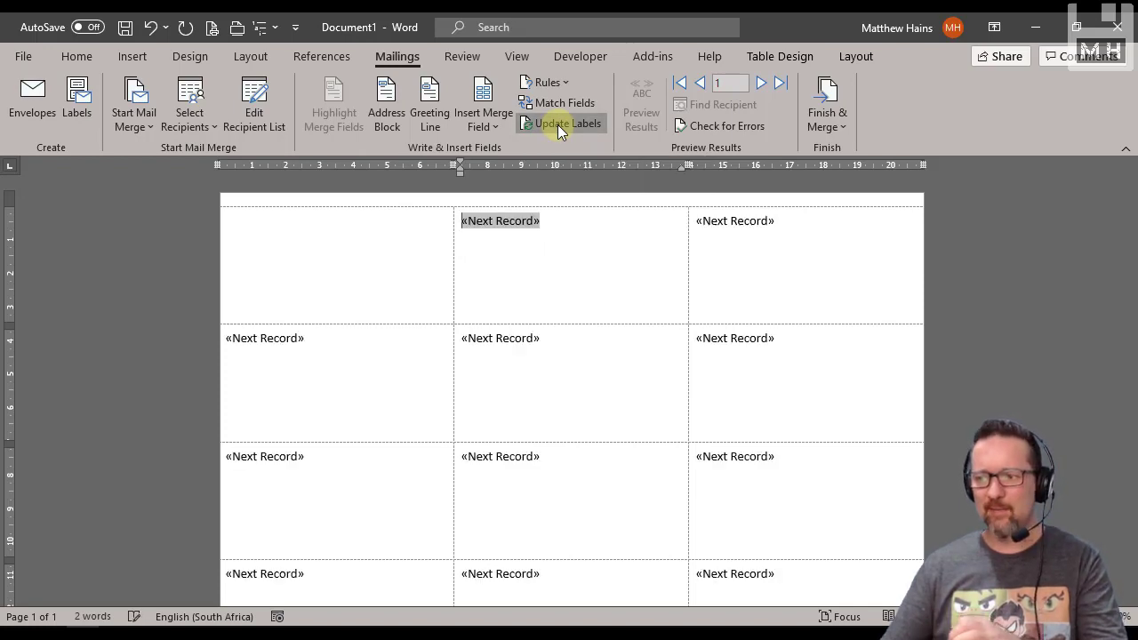
pyautogui.scroll(-8, 610, 426)
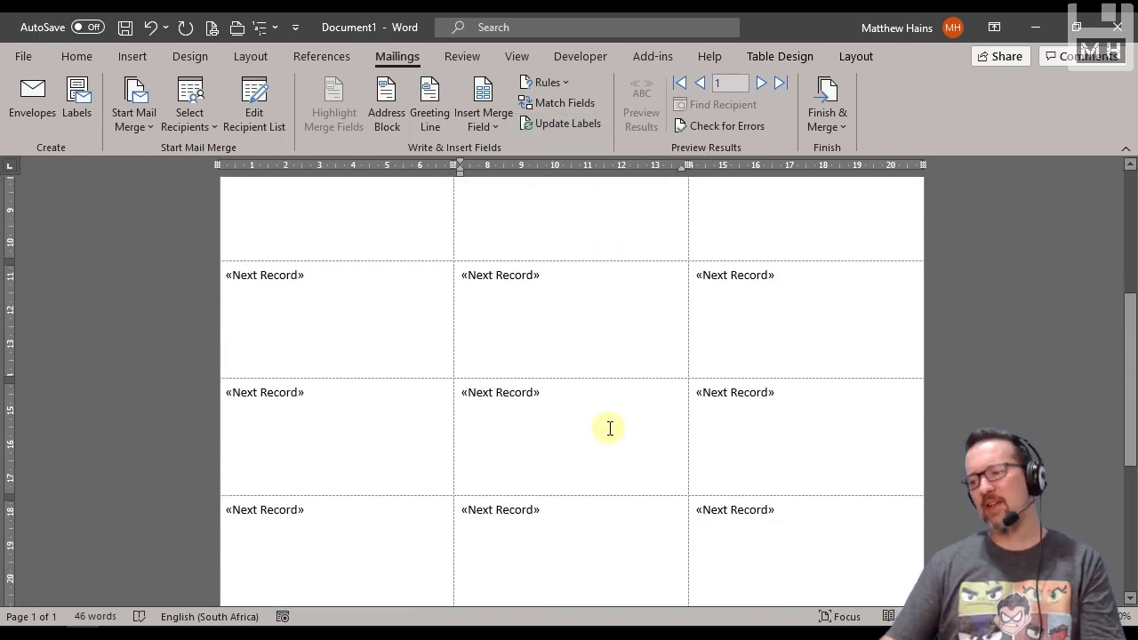
pyautogui.scroll(10, 613, 433)
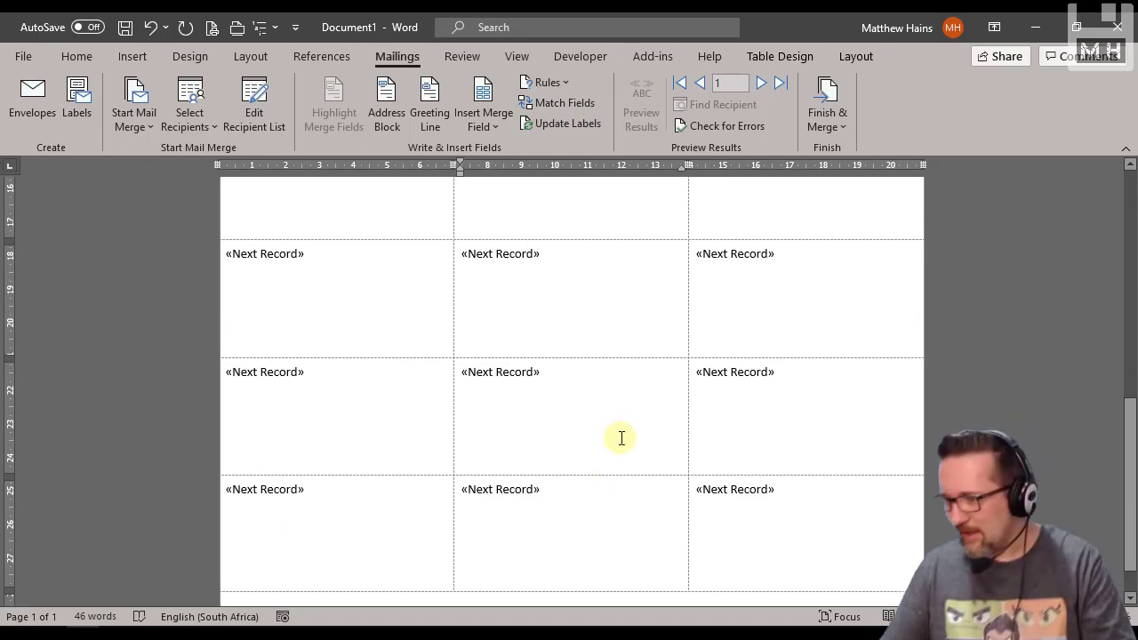
# Insert the Name and Surname merge fields in the first label, with Vest_Number on the line below
pyautogui.click(364, 259)
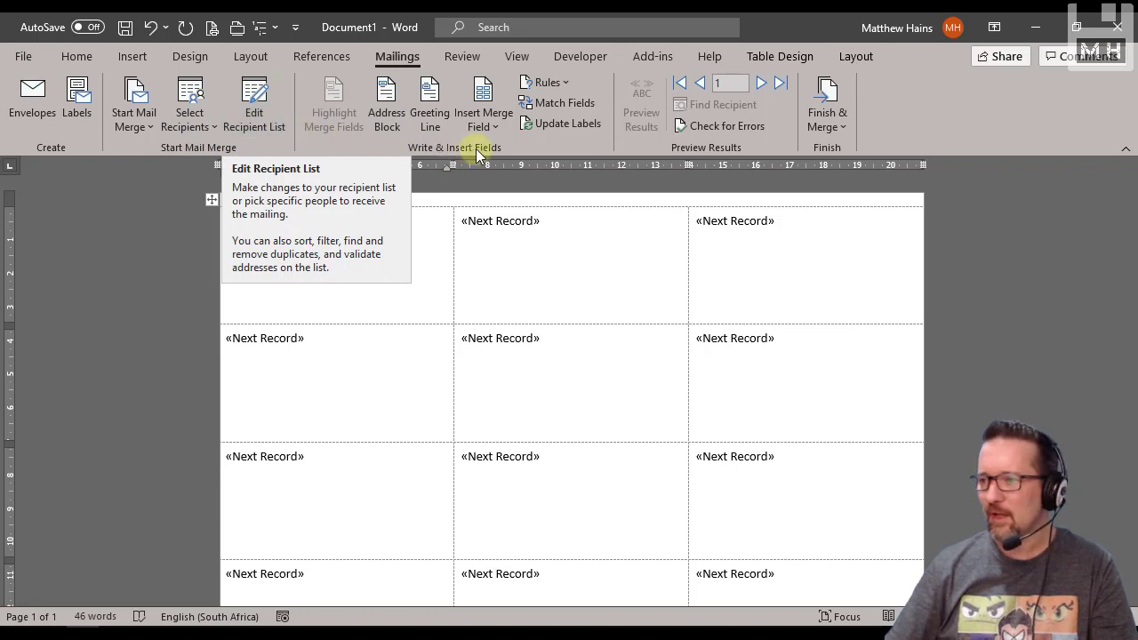
pyautogui.click(498, 123)
pyautogui.click(505, 153)
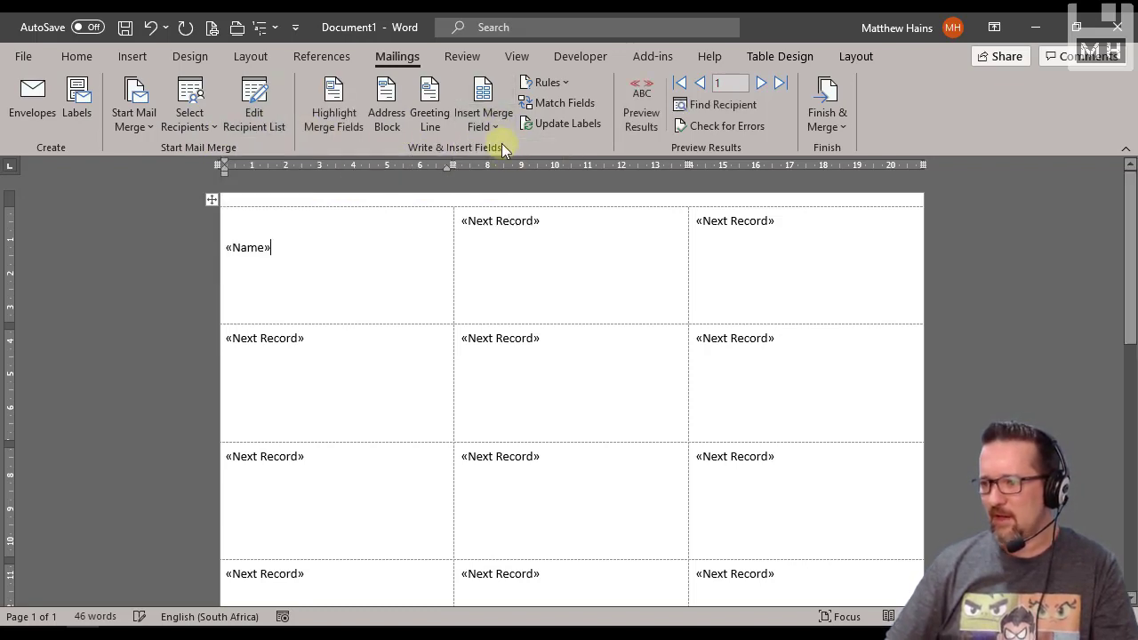
pyautogui.click(497, 126)
pyautogui.click(513, 175)
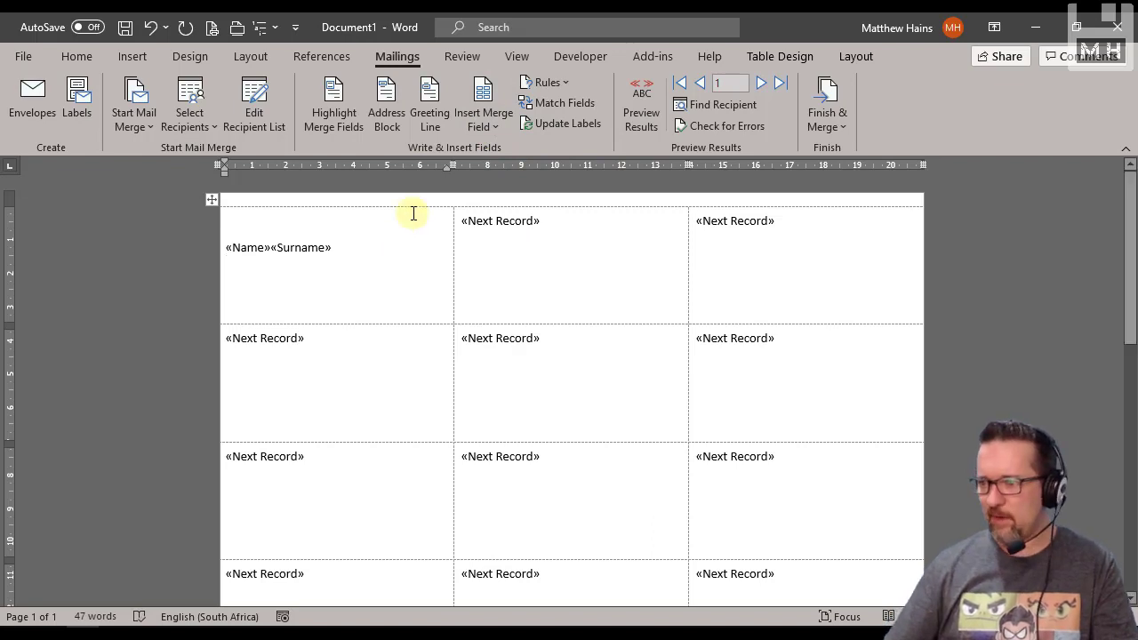
pyautogui.click(497, 122)
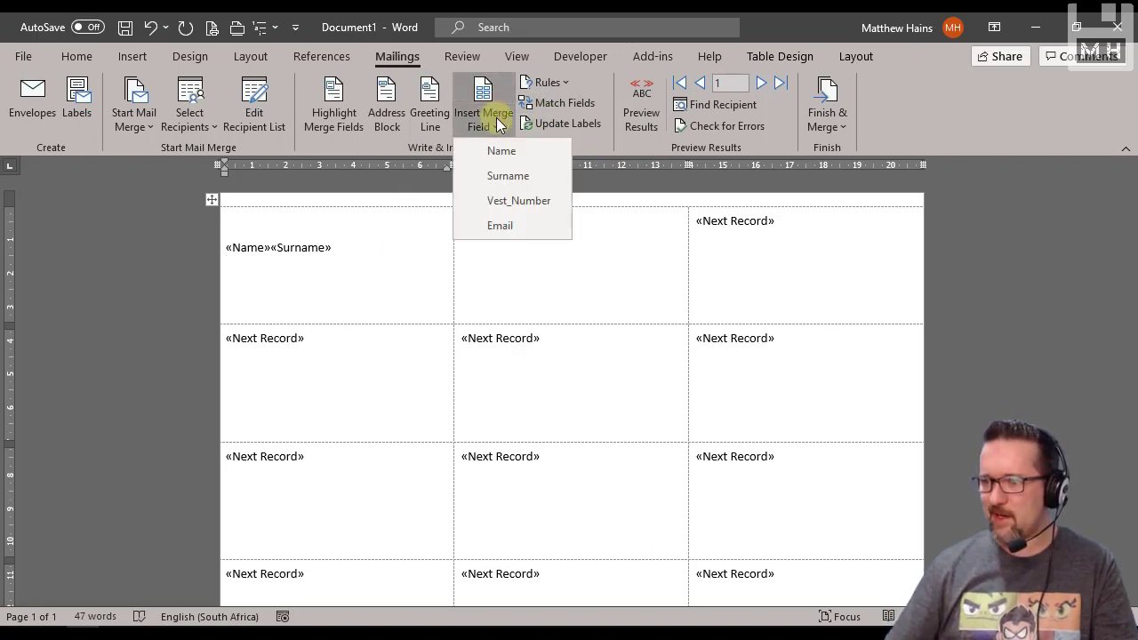
pyautogui.click(511, 201)
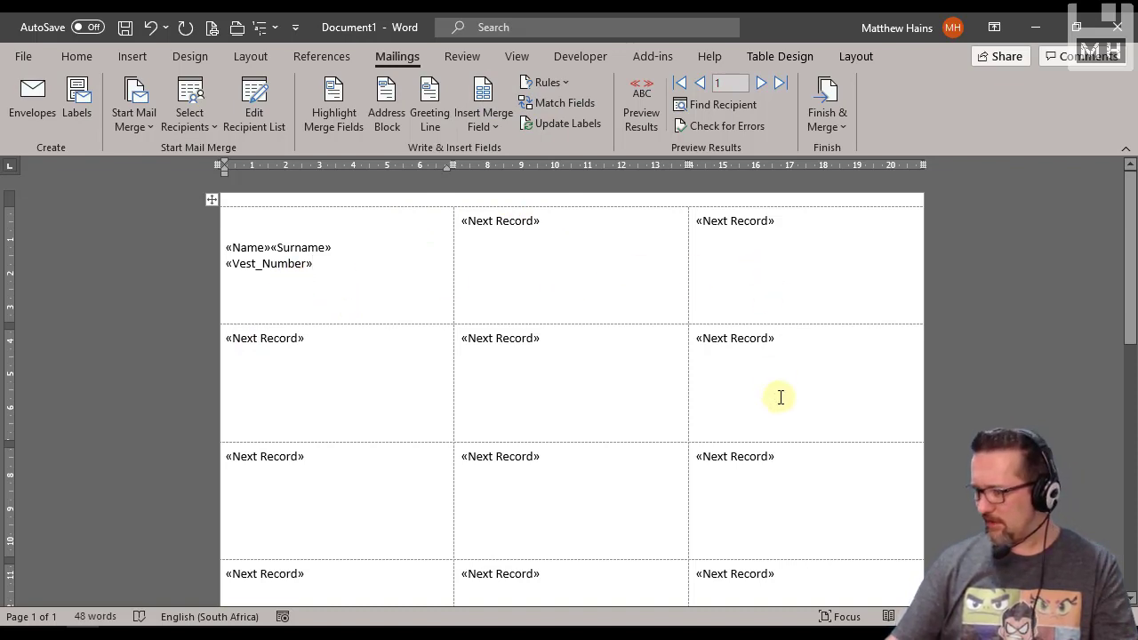
# Update all labels with the first label's merge fields and briefly preview the merged results
pyautogui.click(293, 426)
pyautogui.click(538, 281)
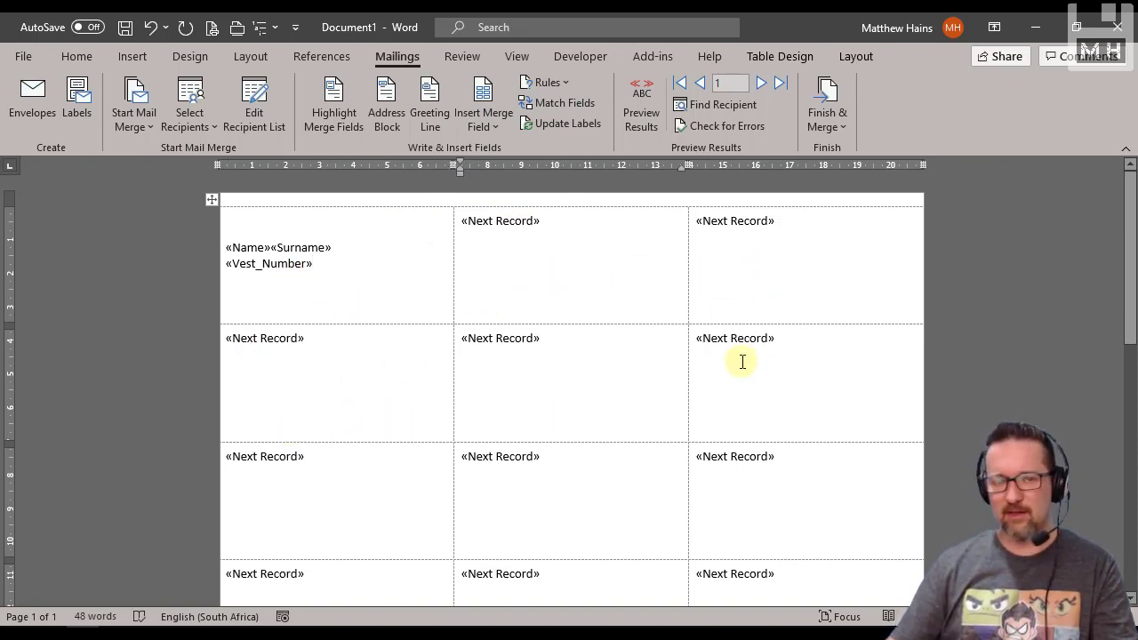
pyautogui.click(566, 127)
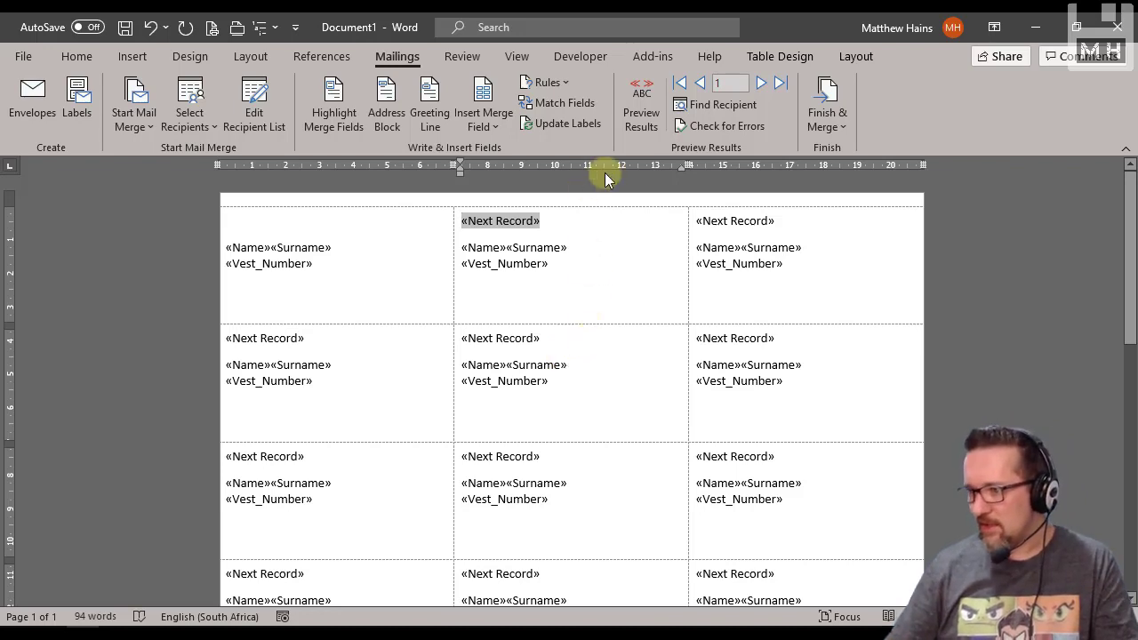
pyautogui.click(644, 115)
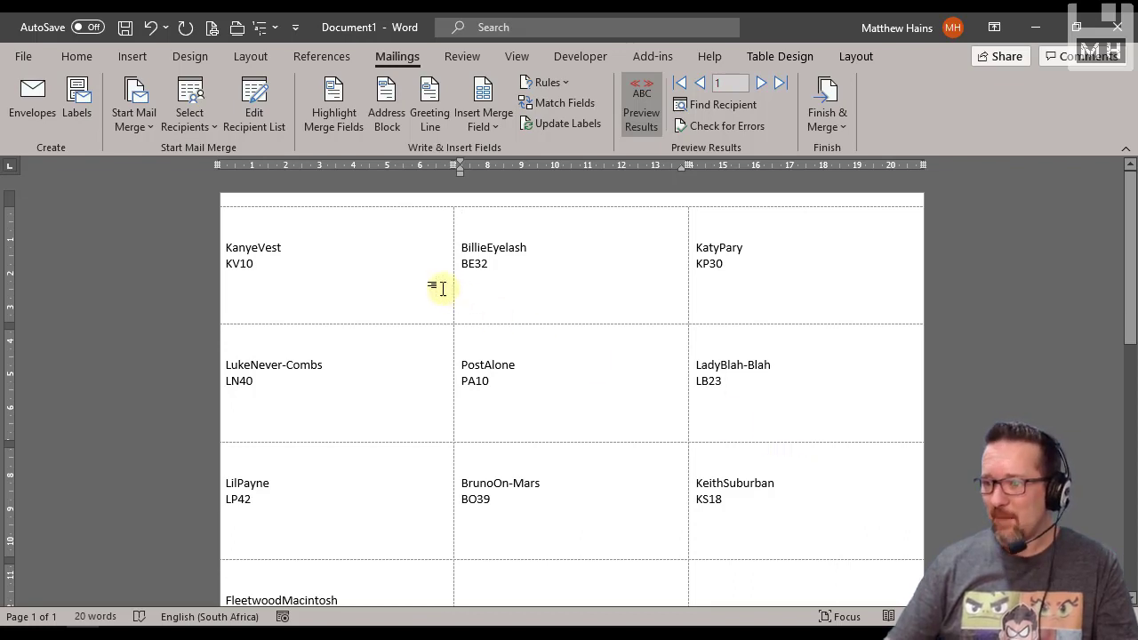
pyautogui.click(626, 129)
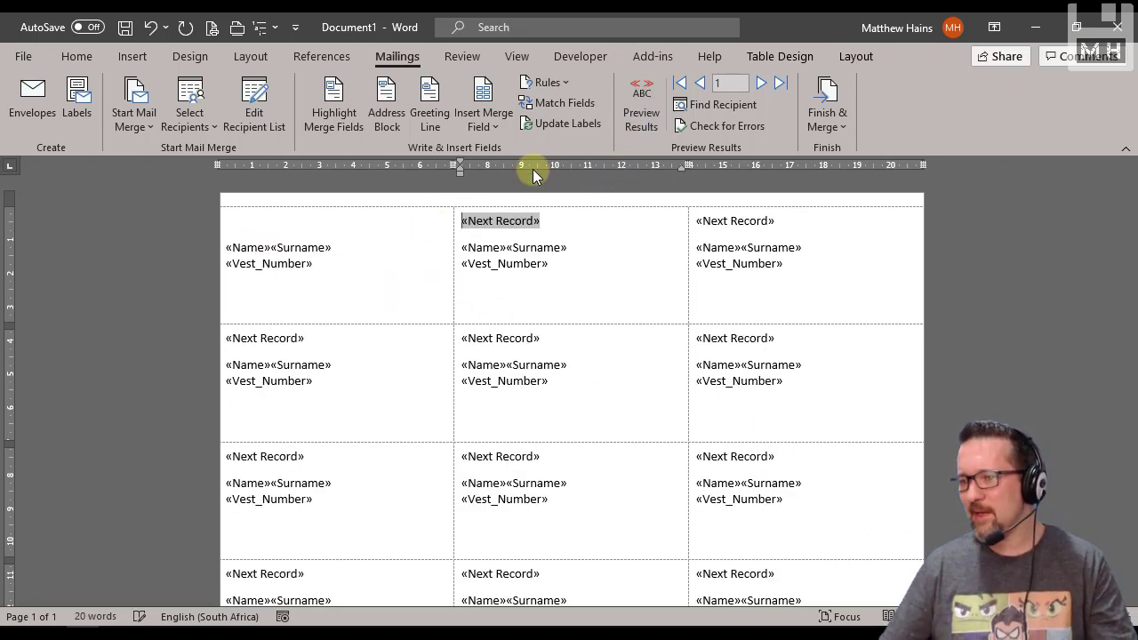
# Add a space between the Name and Surname fields in the first label and update all labels
pyautogui.click(273, 250)
pyautogui.click(411, 270)
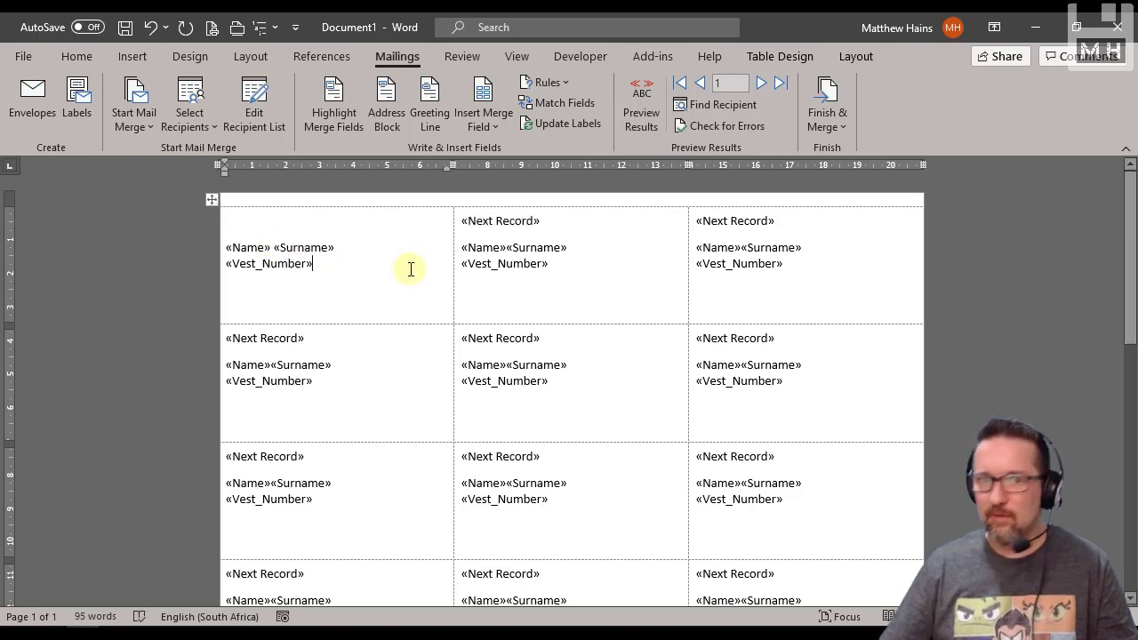
pyautogui.click(577, 125)
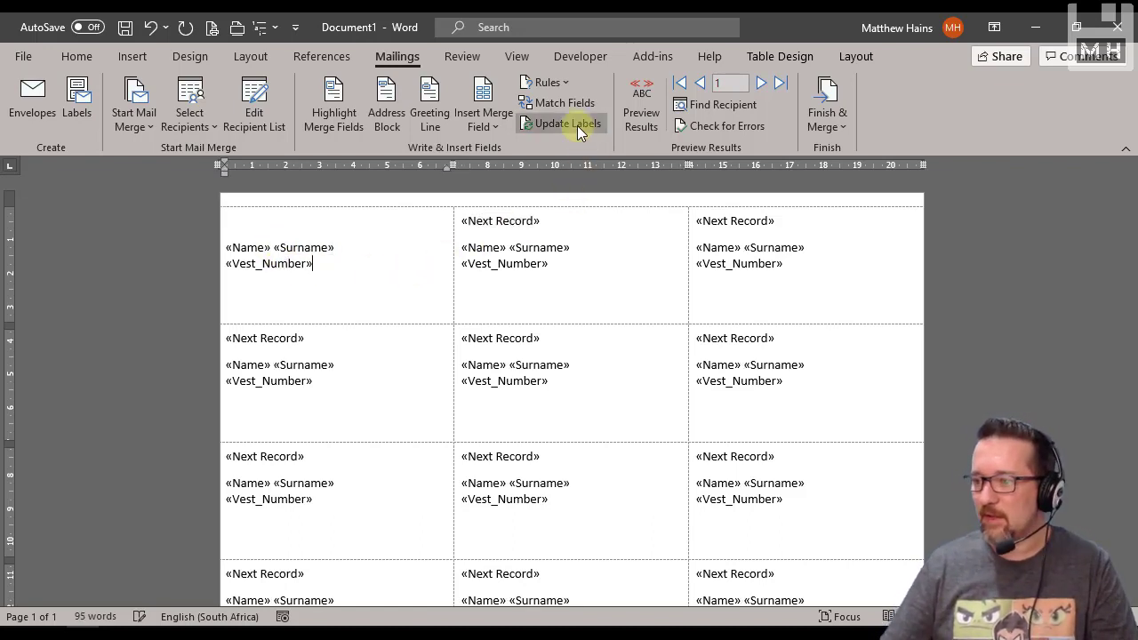
# Preview the merged labels and review the output options for finishing the merge
pyautogui.click(642, 105)
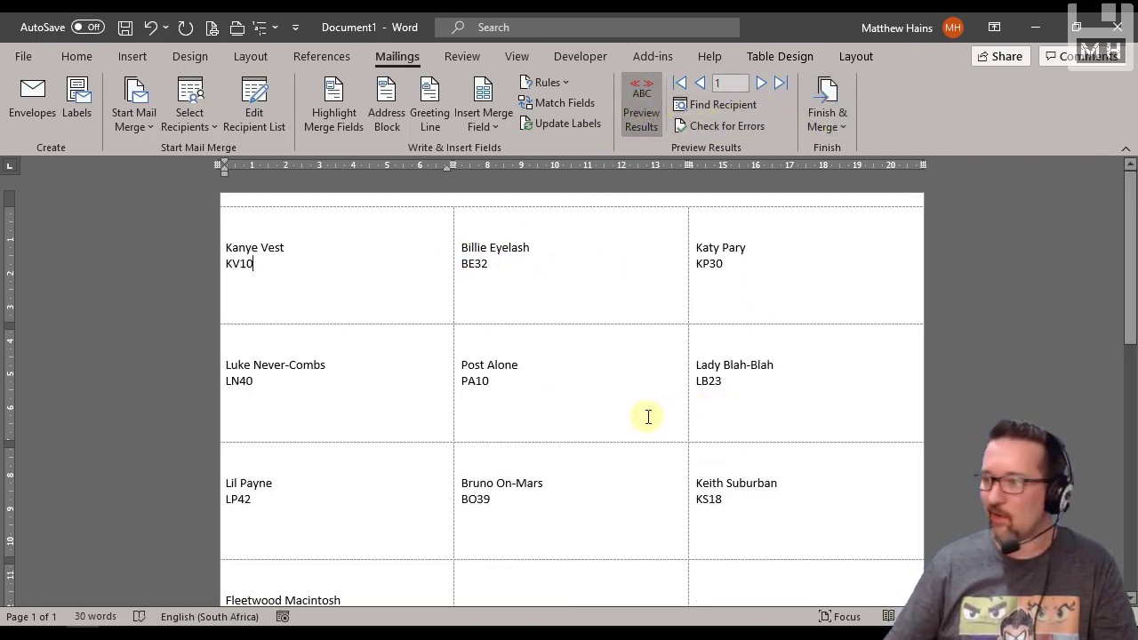
pyautogui.click(642, 107)
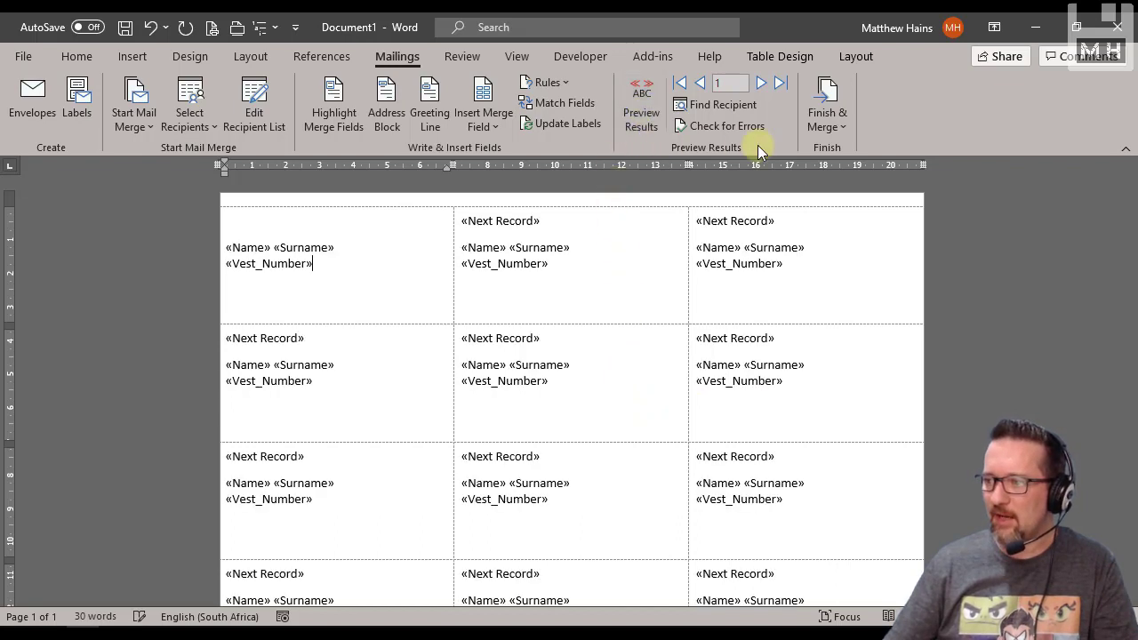
pyautogui.click(842, 128)
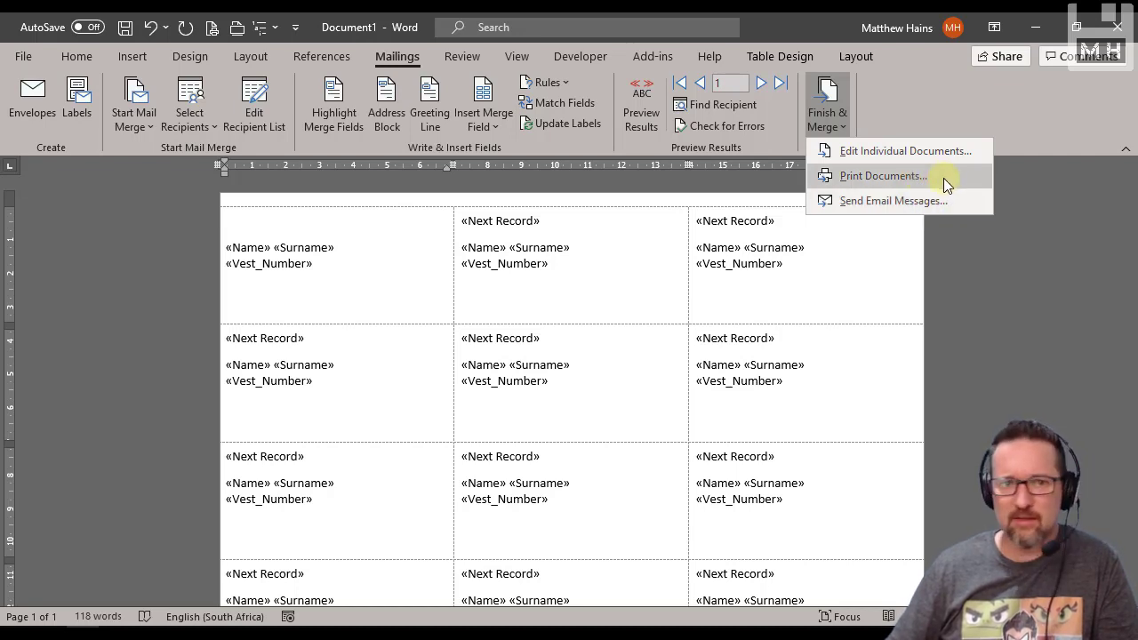
pyautogui.click(883, 307)
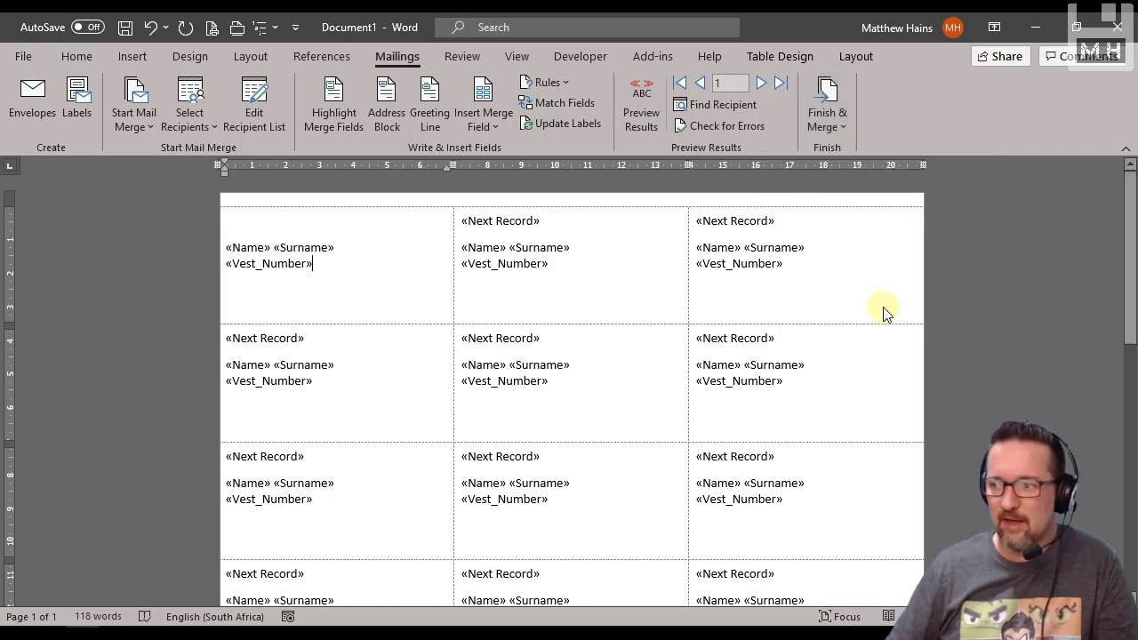